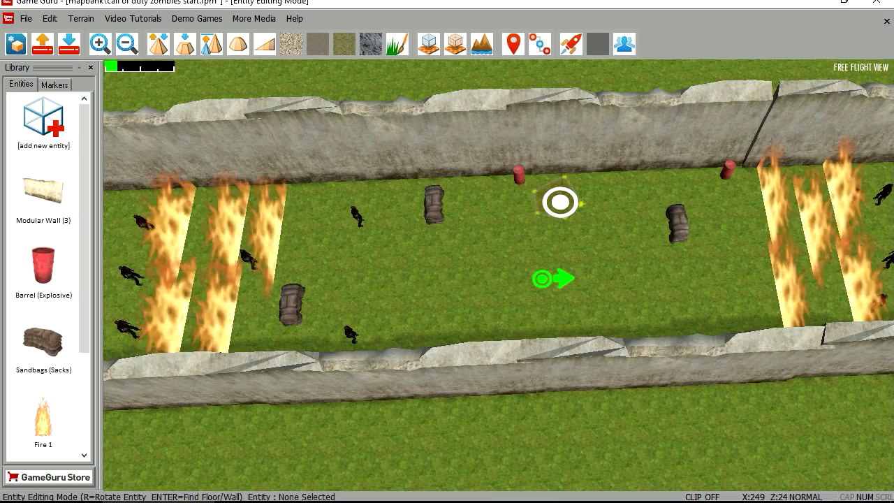
Start a test play of the walled zombie level and walk forward from the start marker
key("Right")
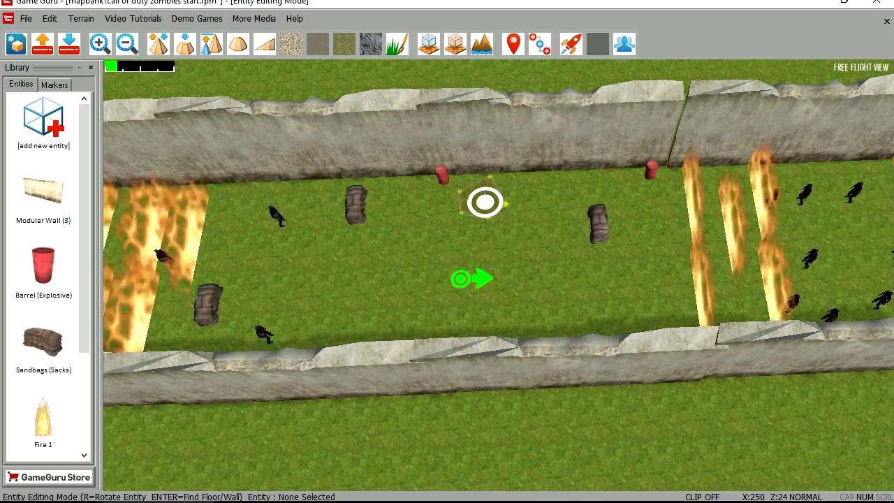
scroll(499, 275, "down", 3)
right_click_drag(499, 275, 412, 300)
right_click_drag(499, 275, 610, 72)
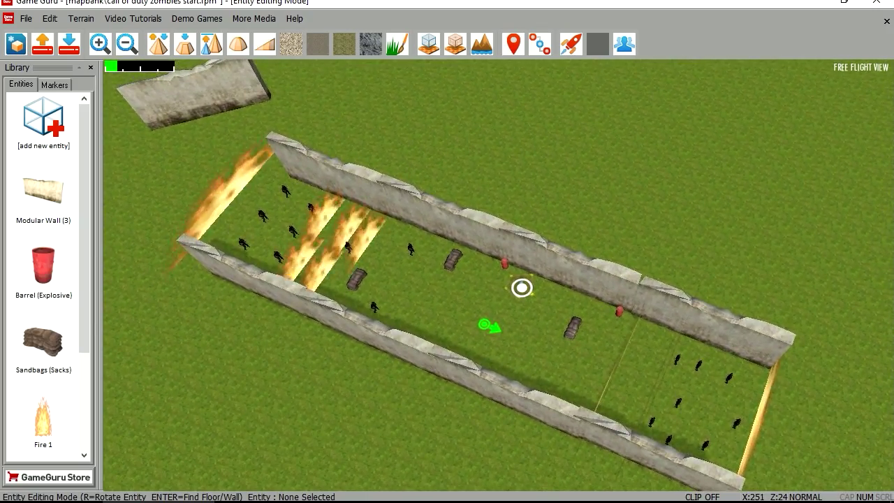
scroll(611, 72, "up", 2)
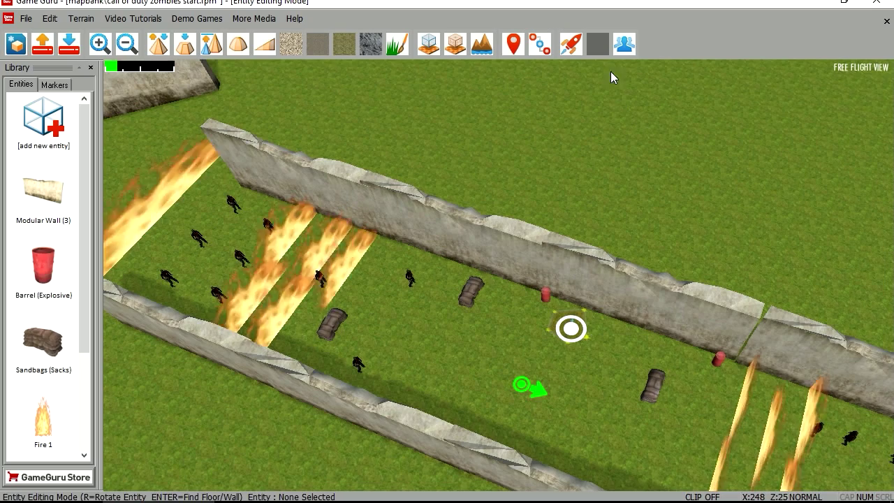
left_click(571, 45)
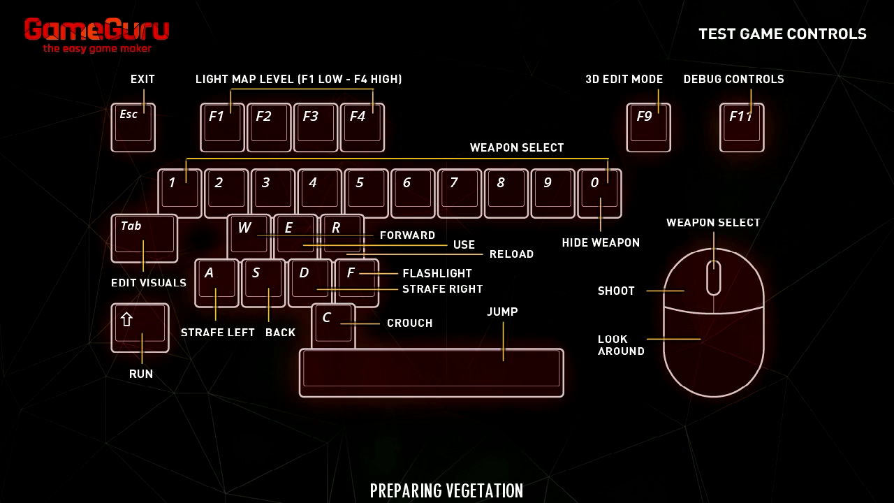
key("w")
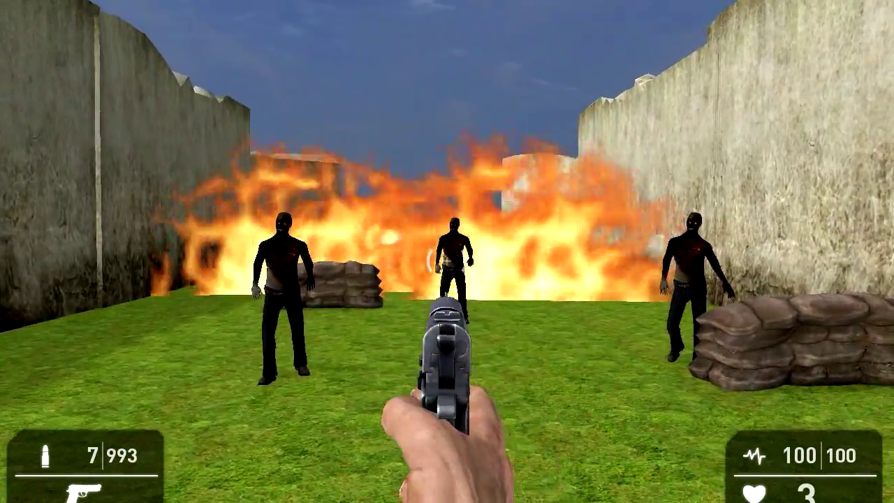
Shoot the zombies approaching from both ends with the pistol, reloading between rounds, and exit the test game
left_click(447, 261)
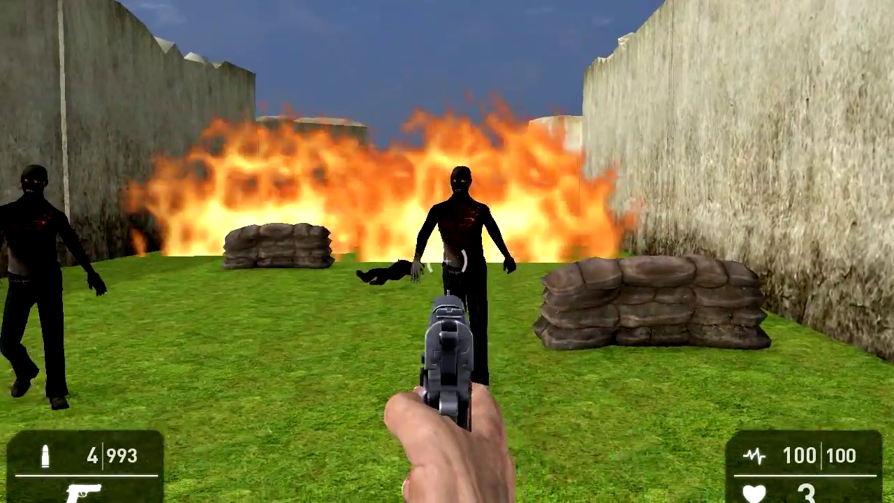
left_click(447, 260)
left_click(447, 260)
left_click(447, 261)
left_click(447, 260)
key("r")
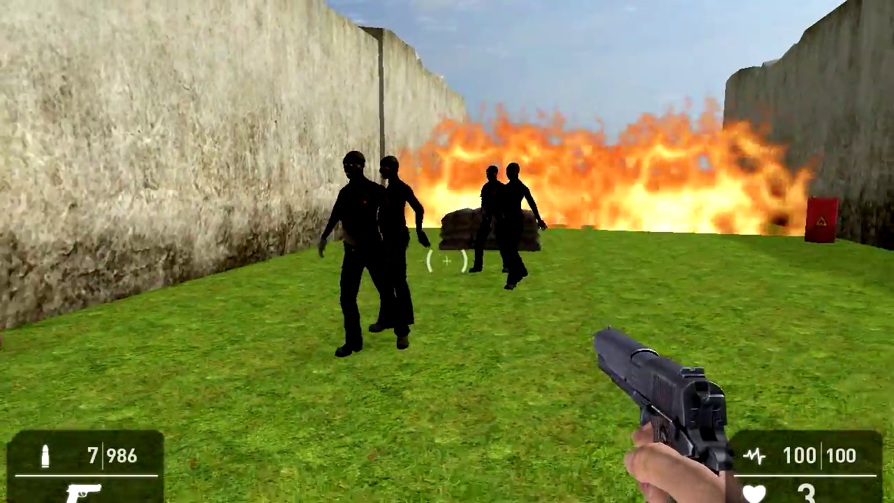
left_click(447, 260)
left_click(447, 261)
left_click(447, 261)
left_click(447, 260)
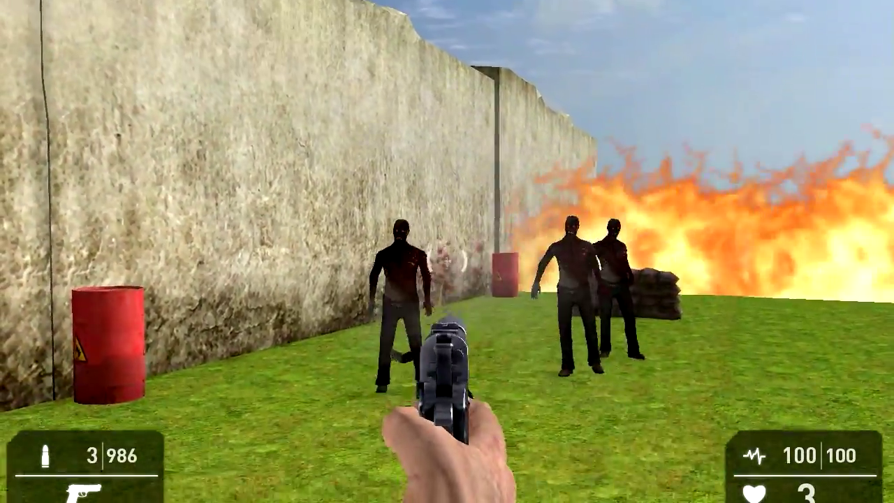
left_click(447, 261)
left_click(447, 261)
key("r")
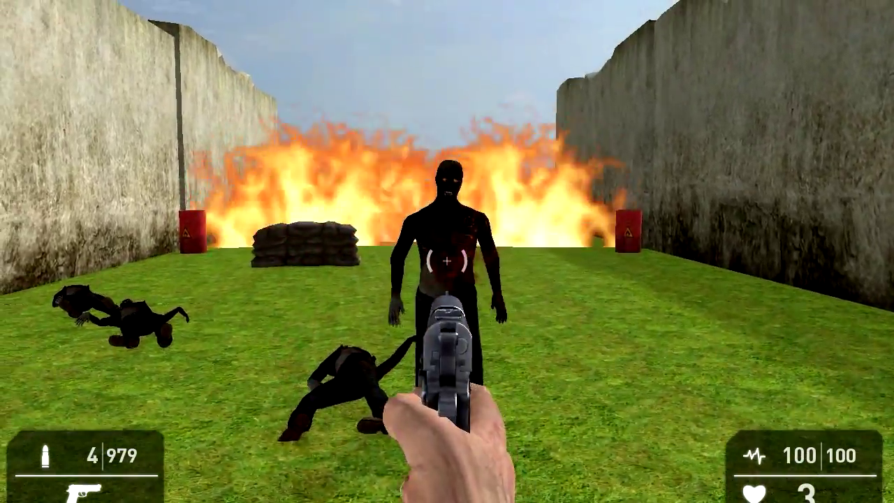
left_click(447, 261)
left_click(447, 261)
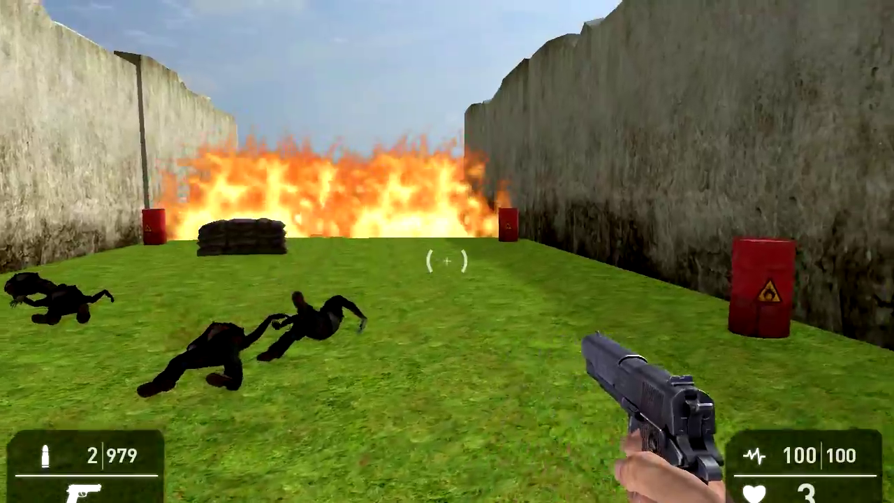
key("r")
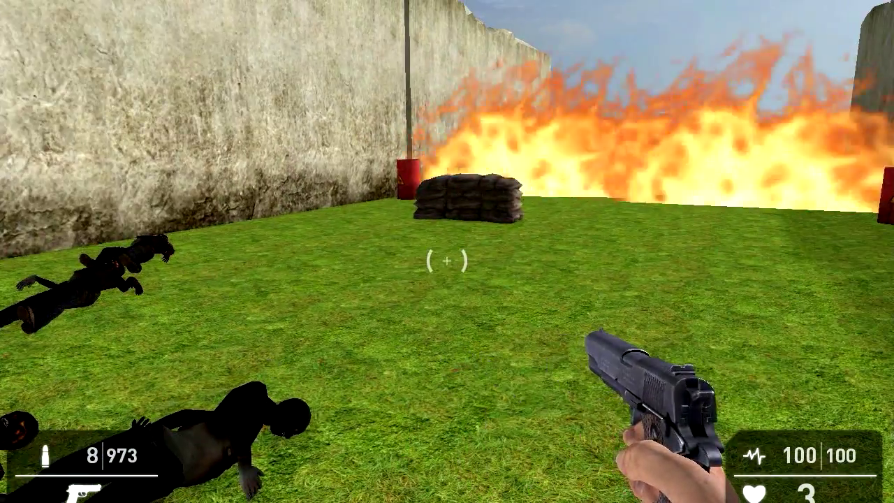
key("Escape")
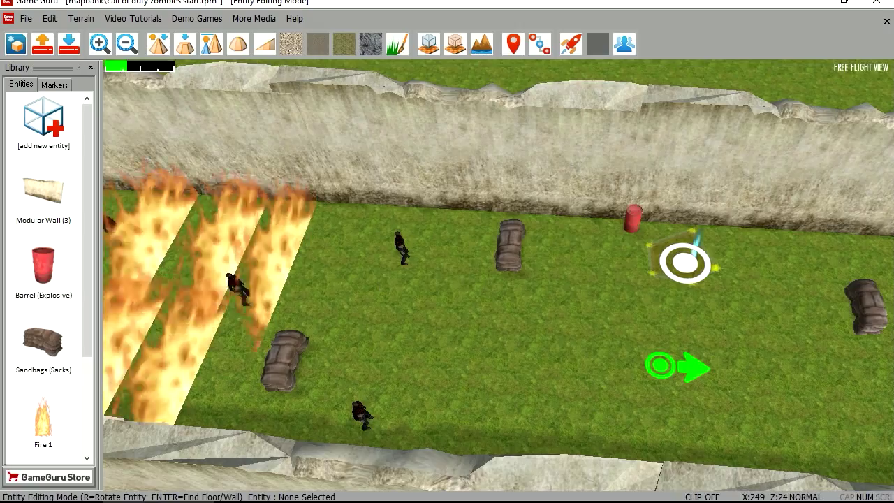
Examine the Horror Zombies and the fire barriers placed at both ends of the walled level
key("s")
key("a")
key("w")
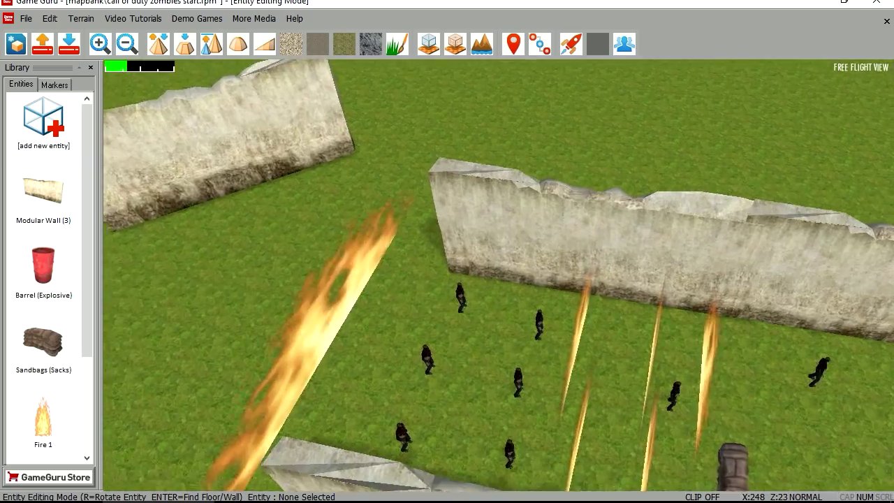
right_click_drag(405, 334, 495, 333)
key("s")
key("w")
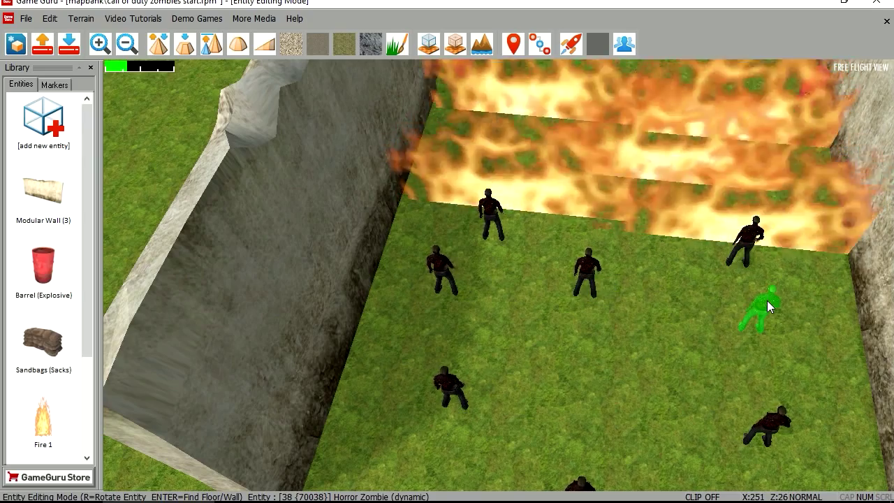
scroll(552, 335, "down", 2)
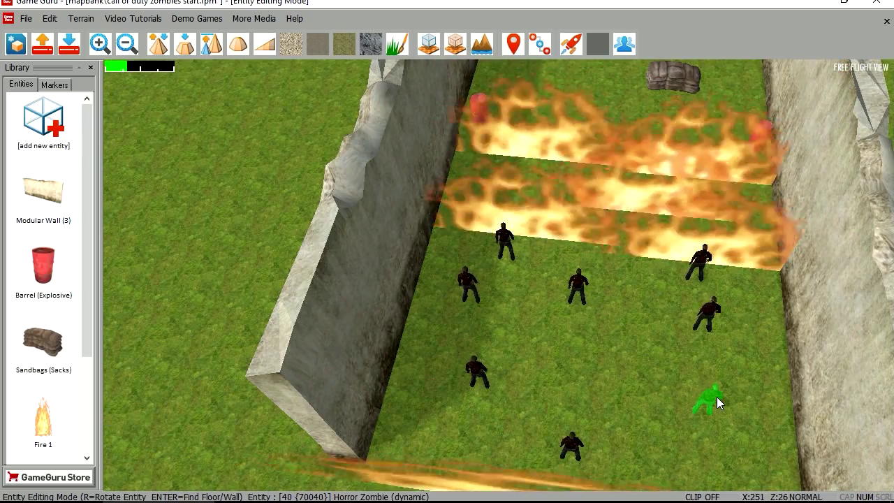
right_click_drag(716, 403, 740, 363)
key("w")
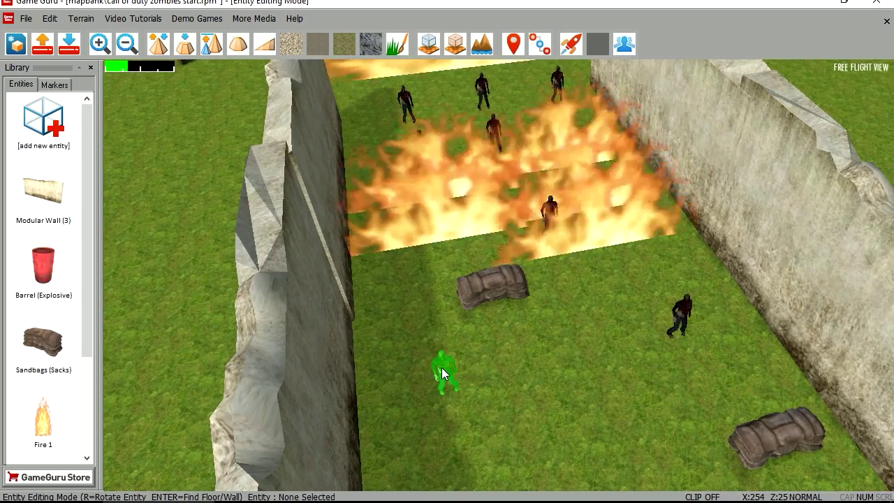
Review the Spawn At Start setting in the properties of the Horror Zombie standing inside the fire barriers
left_click(443, 368)
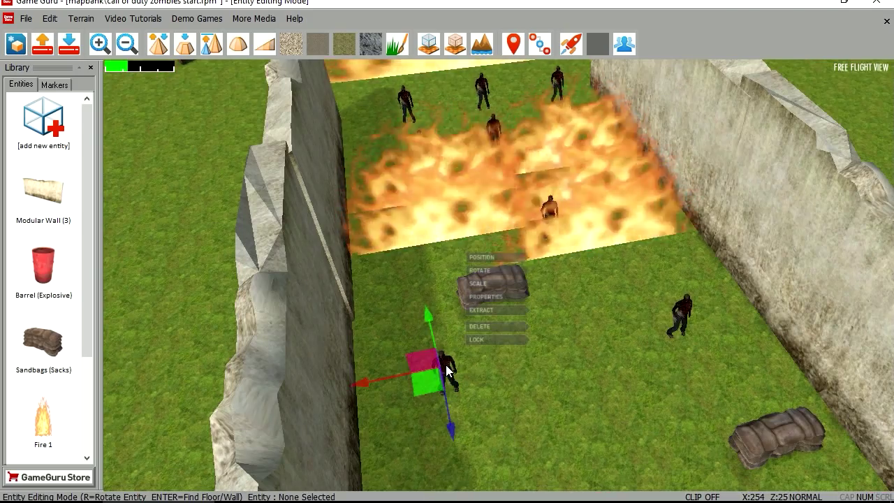
left_click(492, 297)
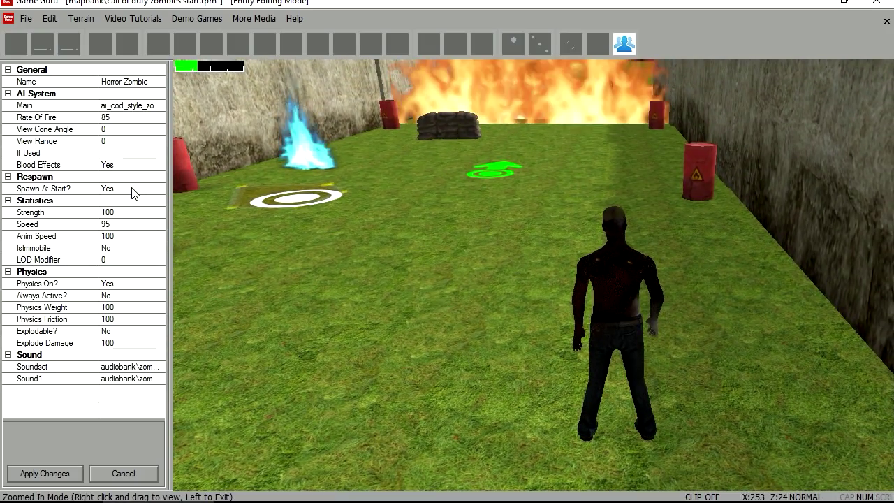
left_click(493, 340)
Review the Spawn At Start setting in the properties of a Horror Zombie placed behind the fire, and close them
right_click_drag(492, 340, 530, 293)
key("w")
left_click(531, 292)
left_click(587, 202)
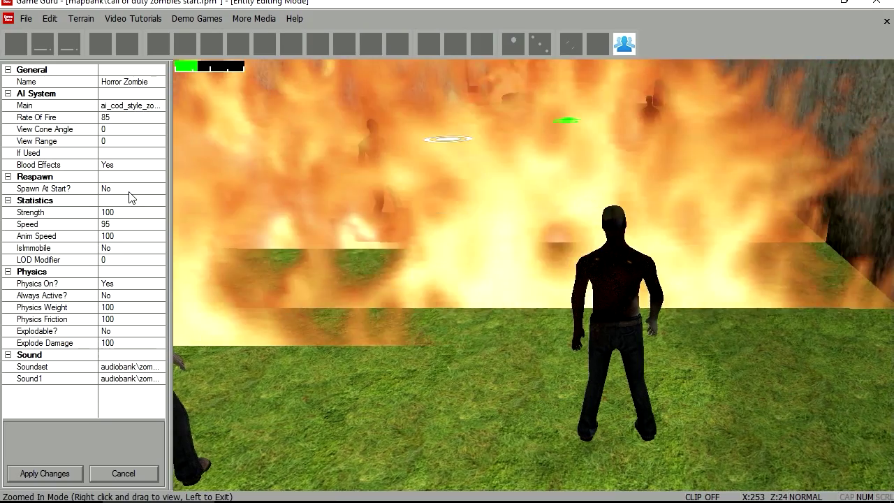
left_click(430, 378)
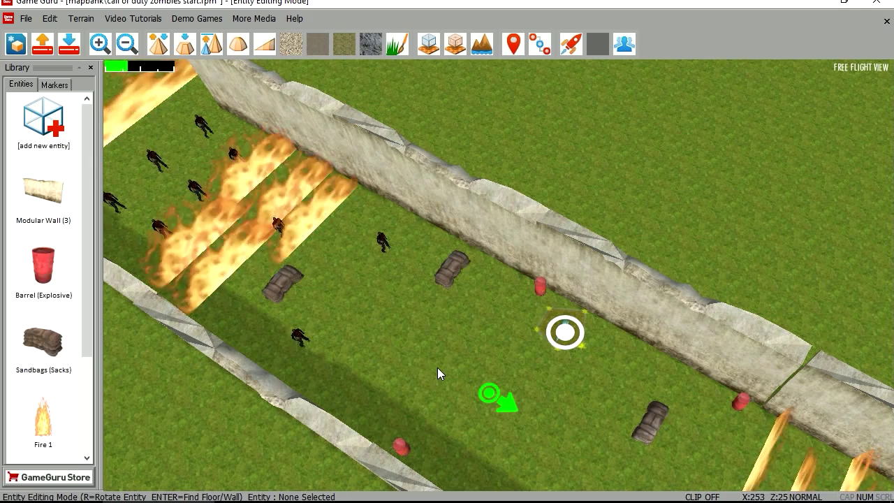
Assign a script file as the Main AI script of the sandbags near the wall and return to the level
scroll(448, 366, "up", 2)
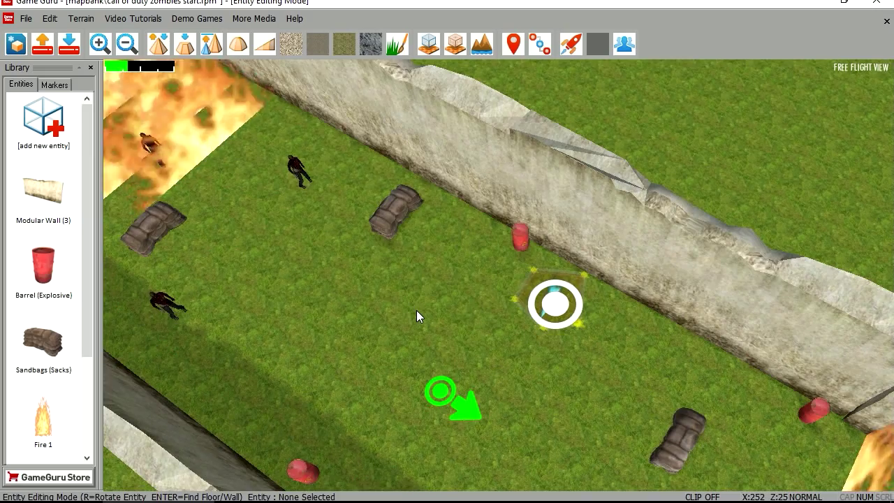
right_click(429, 242)
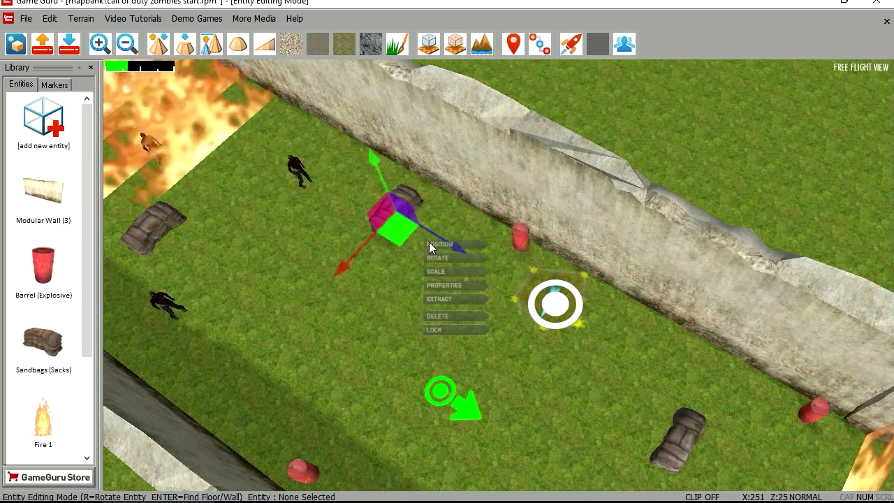
left_click(447, 285)
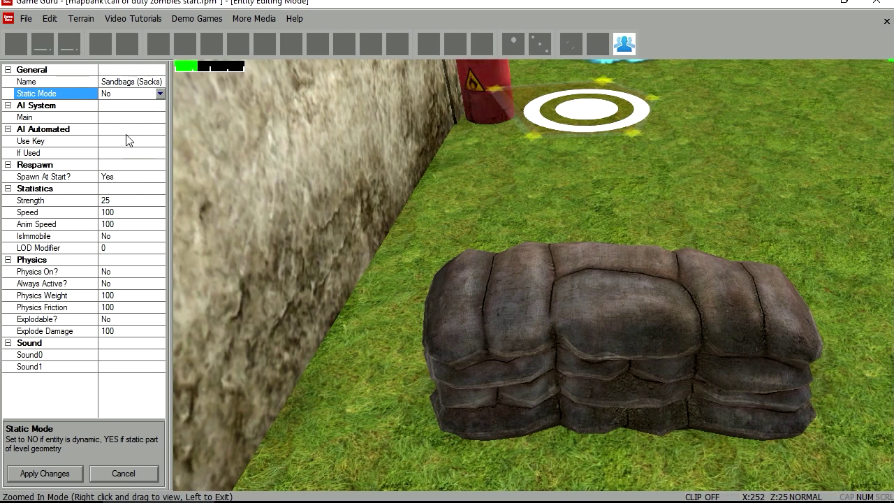
left_click(159, 118)
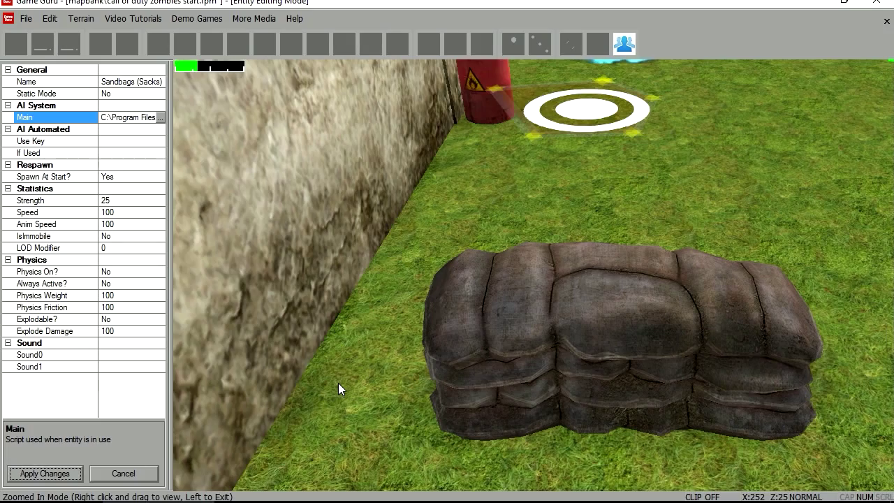
left_click(338, 390)
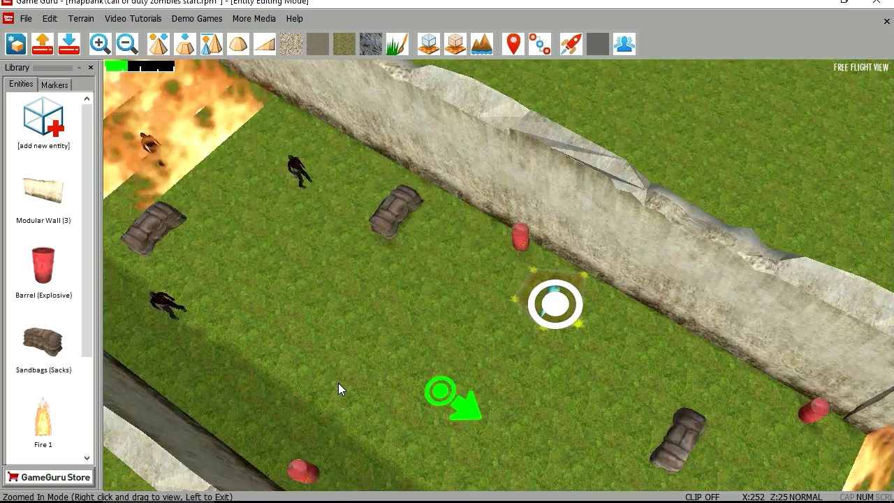
Choose a script file for the Main AI setting of the Horror Zombie inside the arena and apply the changes
left_click(530, 316)
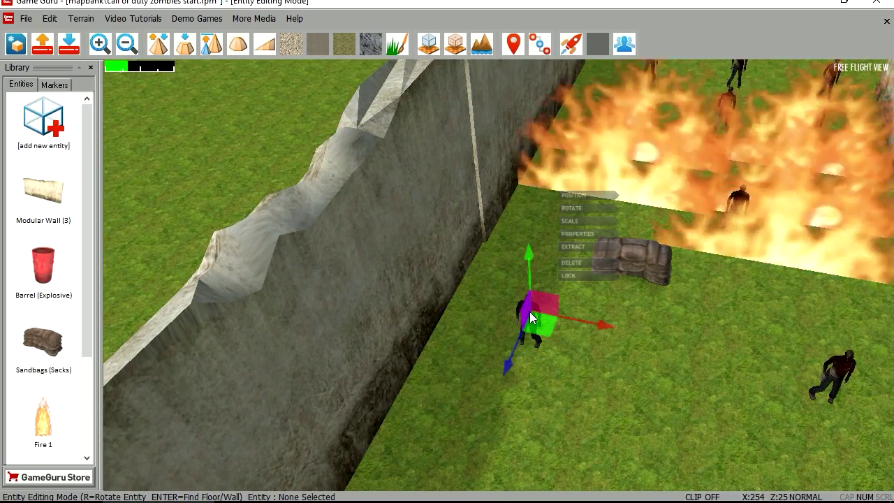
left_click(586, 232)
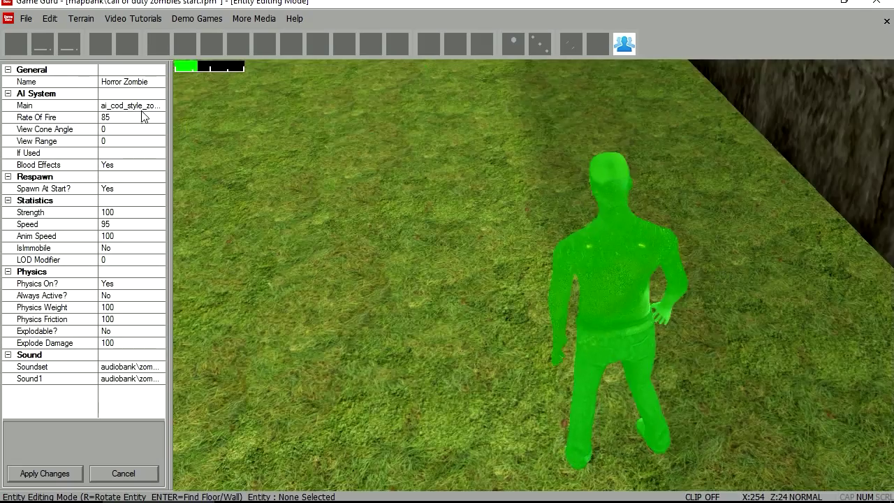
left_click(143, 105)
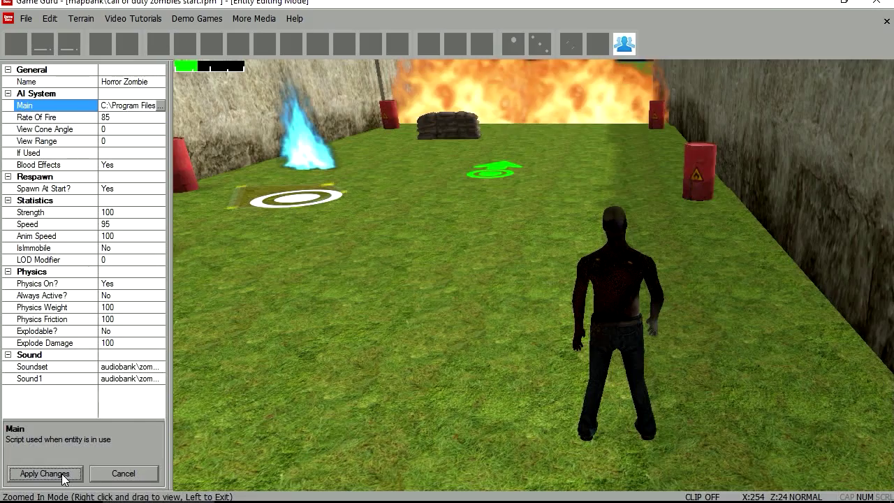
left_click(61, 473)
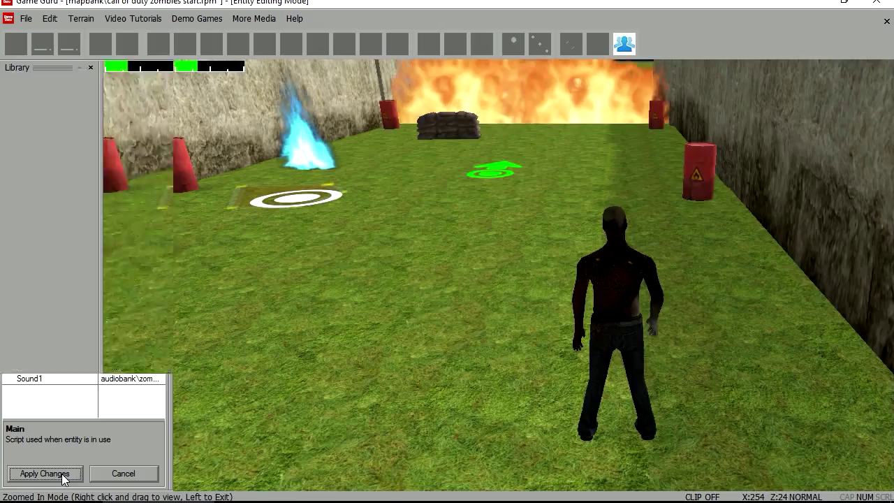
Start the test game and shoot all the zombies of the first wave, reloading the pistol as needed
left_click(571, 44)
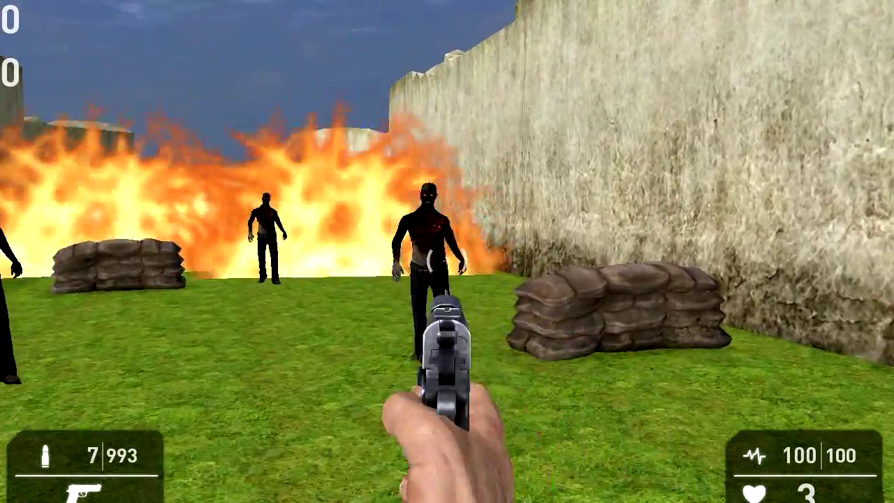
left_click(447, 261)
left_click(447, 261)
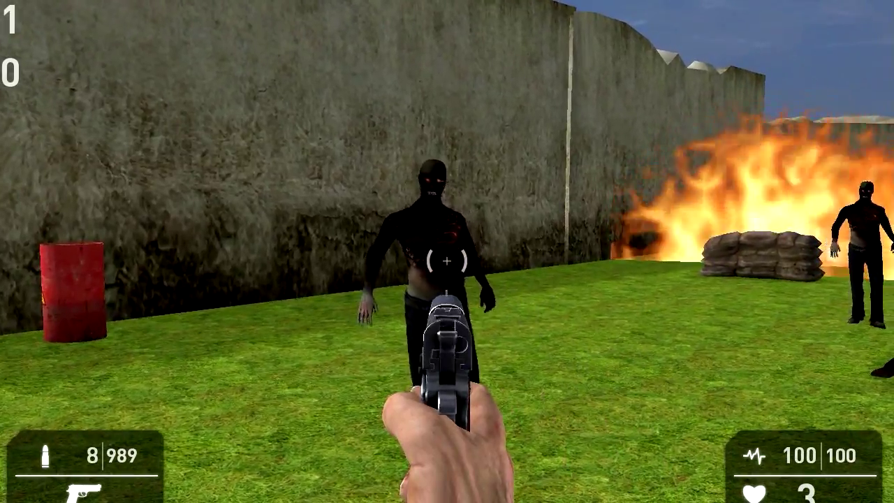
left_click(447, 261)
left_click(447, 261)
left_click(447, 261)
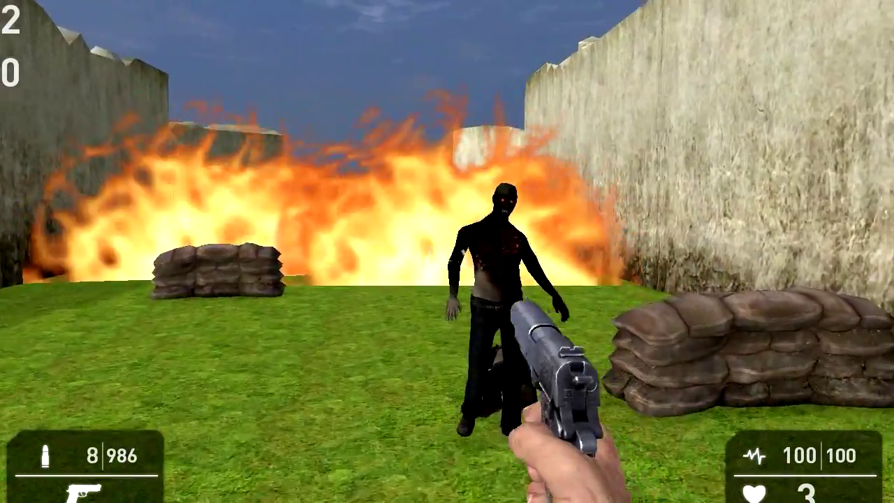
left_click(447, 261)
left_click(447, 260)
left_click(447, 261)
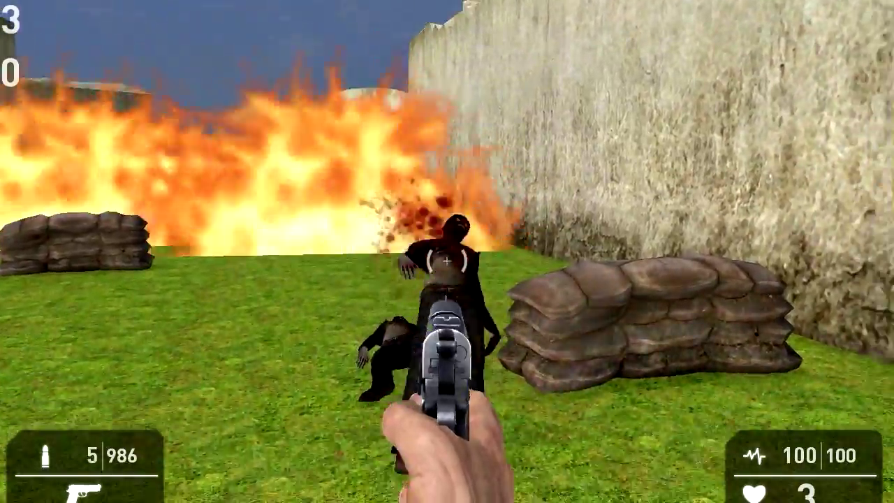
left_click(447, 261)
key("r")
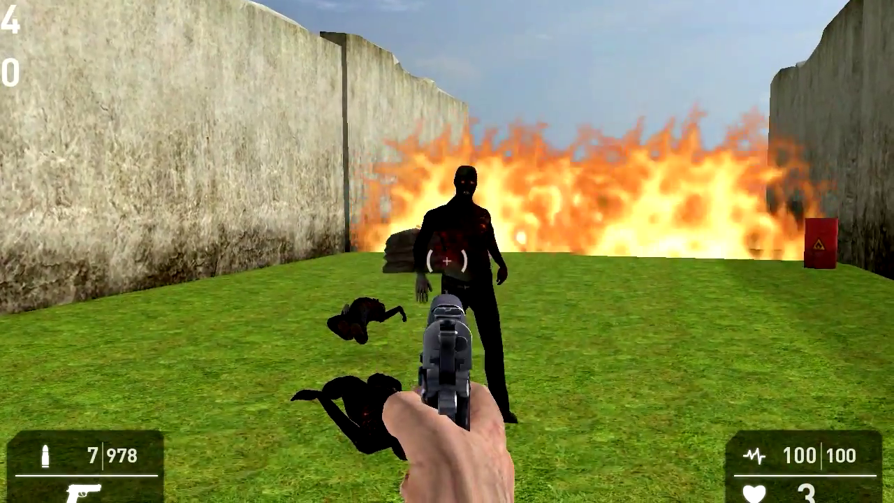
left_click(447, 261)
left_click(447, 260)
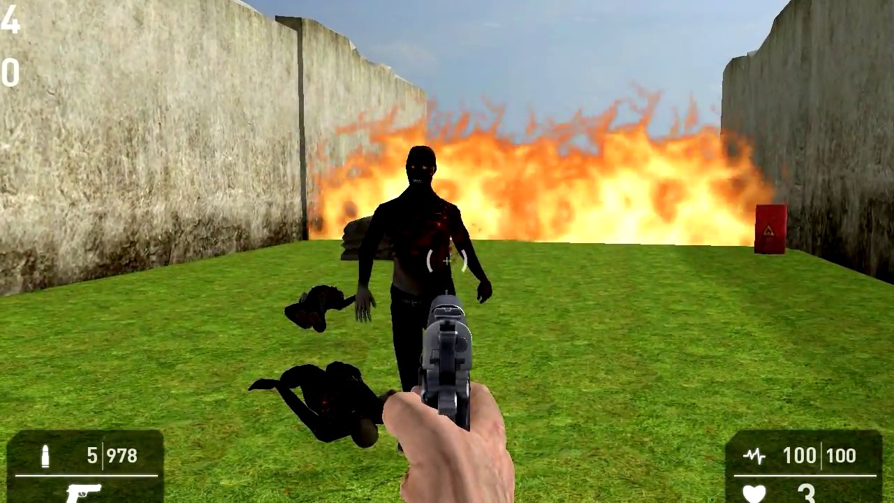
right_click(447, 260)
key("r")
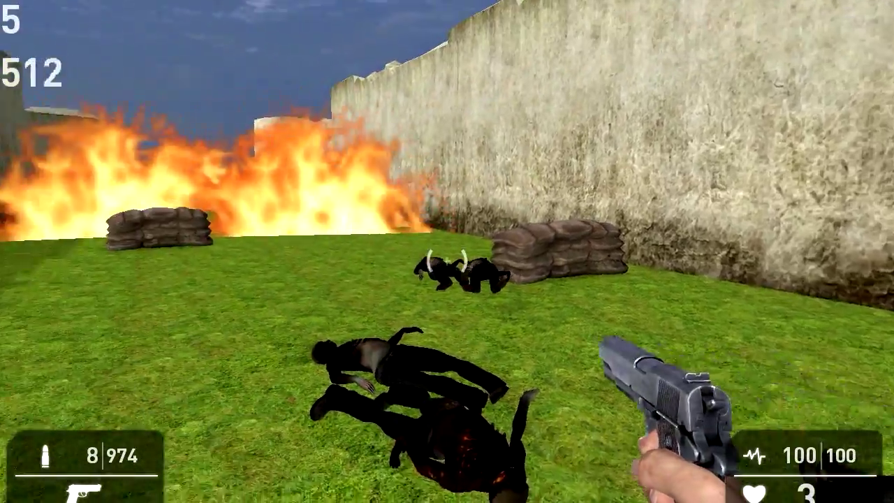
Walk around the arena and up to the fire barrier to meet the second wave of zombies
key("w")
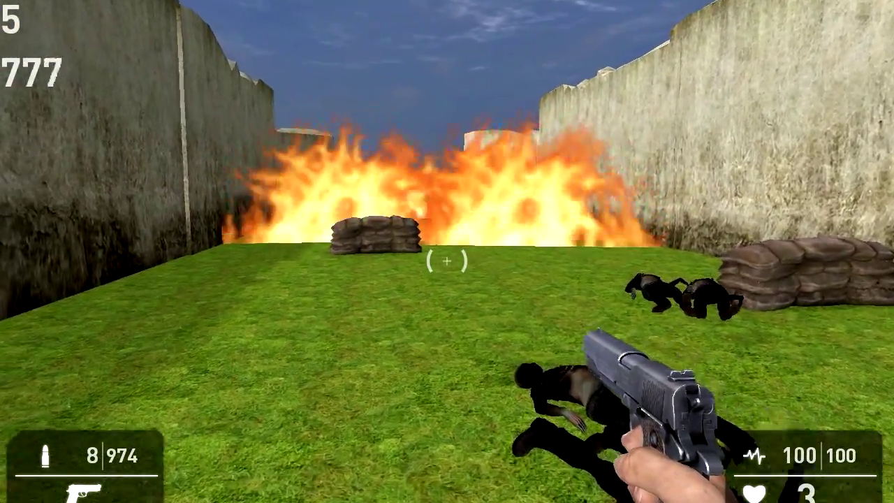
key("w")
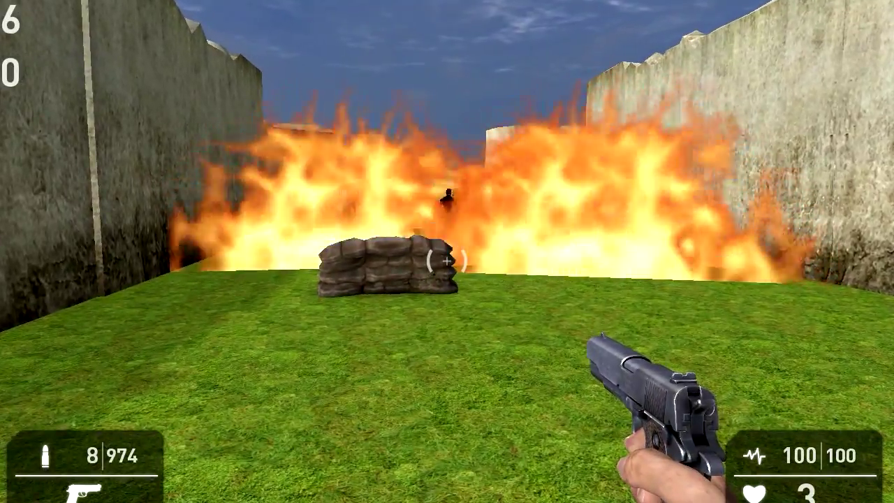
key("s")
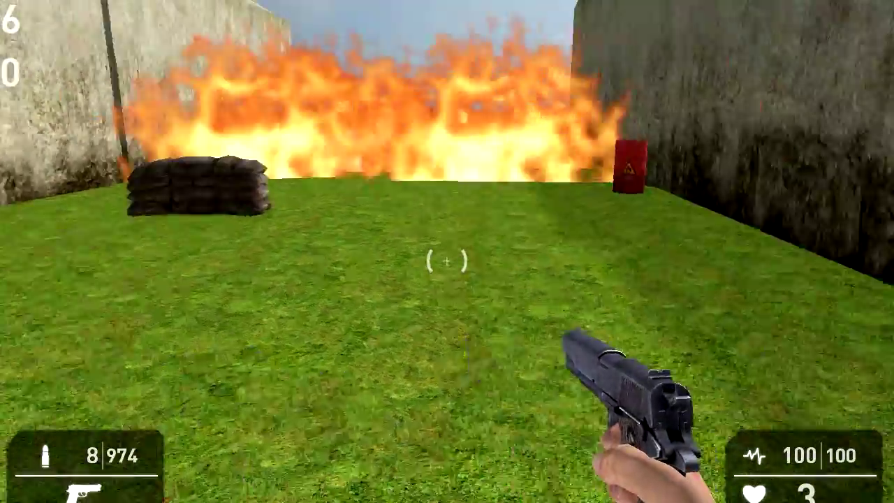
key("w")
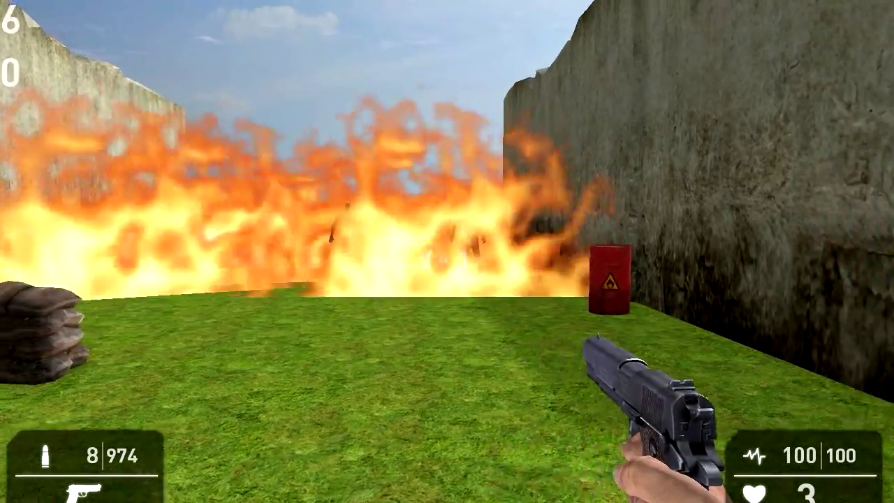
key("d")
Shoot the first second-wave zombies coming through the fire beside the red barrel and reload the pistol
right_click(447, 252)
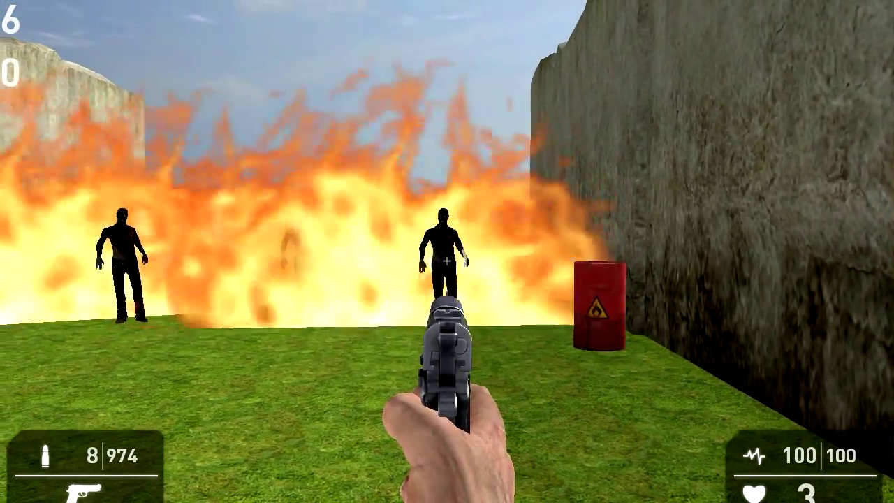
left_click(447, 251)
left_click(447, 251)
left_click(447, 251)
right_click(447, 252)
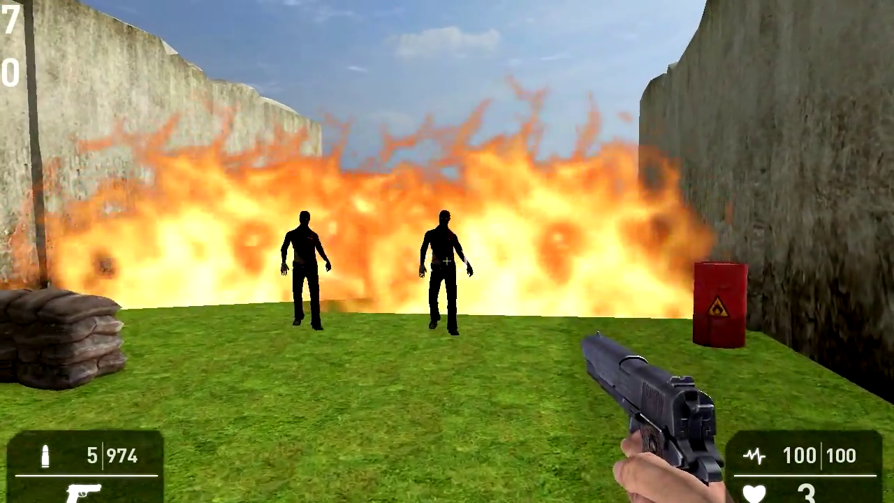
left_click(447, 260)
left_click(447, 260)
left_click(447, 260)
left_click(447, 260)
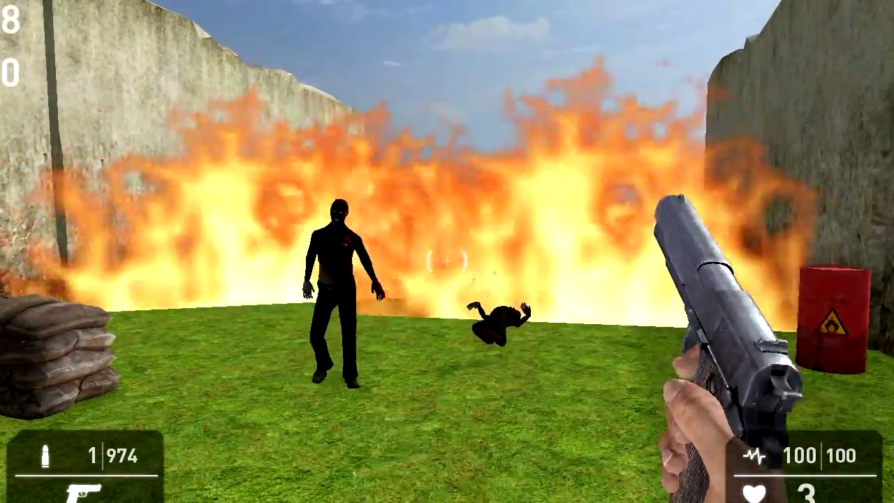
key("r")
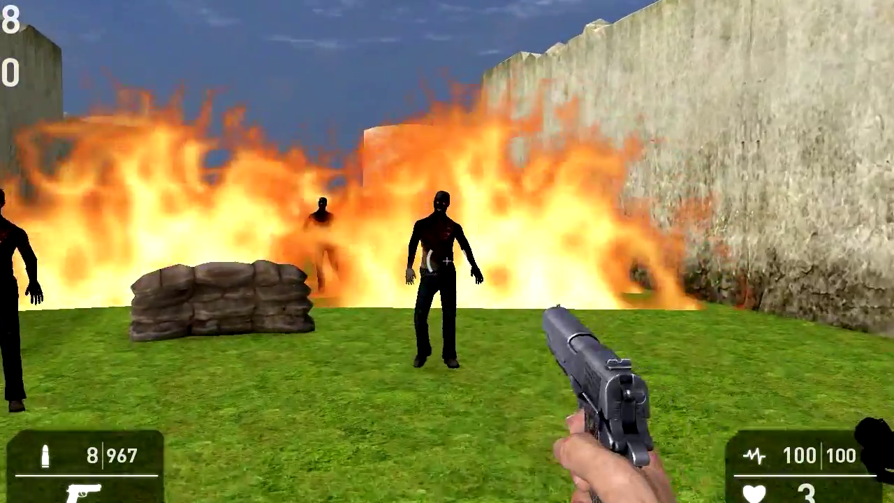
Shoot the remaining second-wave zombies around the sandbags and reload the pistol
right_click(447, 259)
left_click(447, 259)
left_click(447, 259)
left_click(447, 260)
left_click(447, 259)
right_click(447, 260)
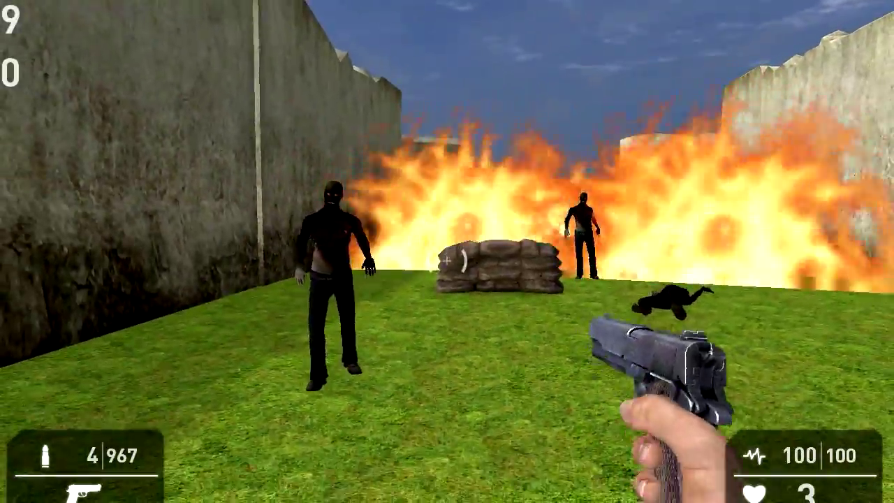
key("r")
right_click(447, 259)
left_click(447, 259)
left_click(447, 260)
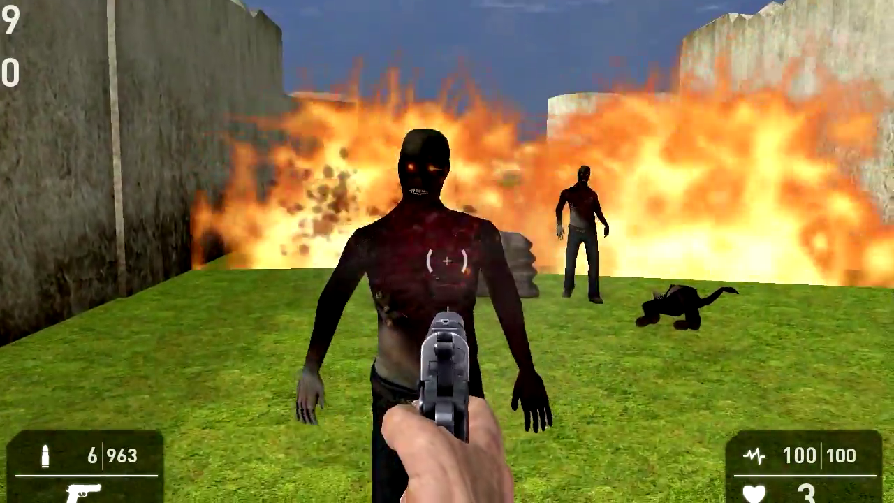
left_click(447, 260)
left_click(447, 260)
right_click(447, 259)
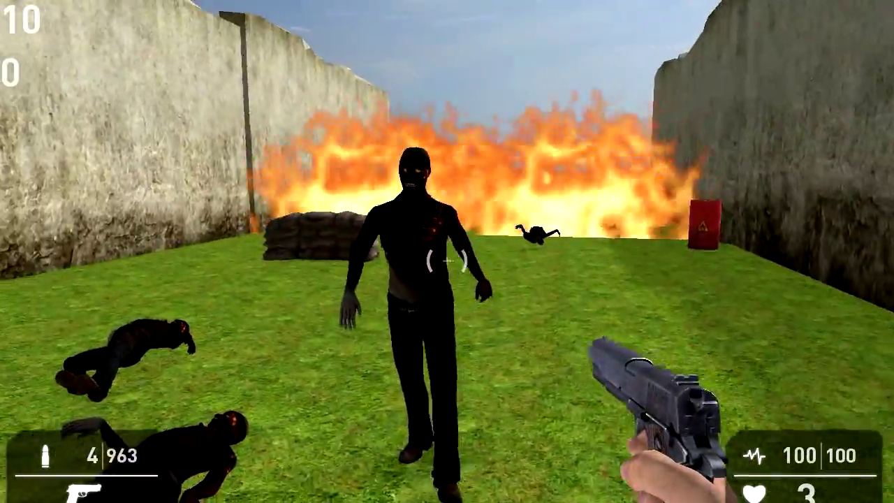
right_click(446, 259)
left_click(447, 260)
left_click(447, 260)
left_click(447, 260)
right_click(447, 260)
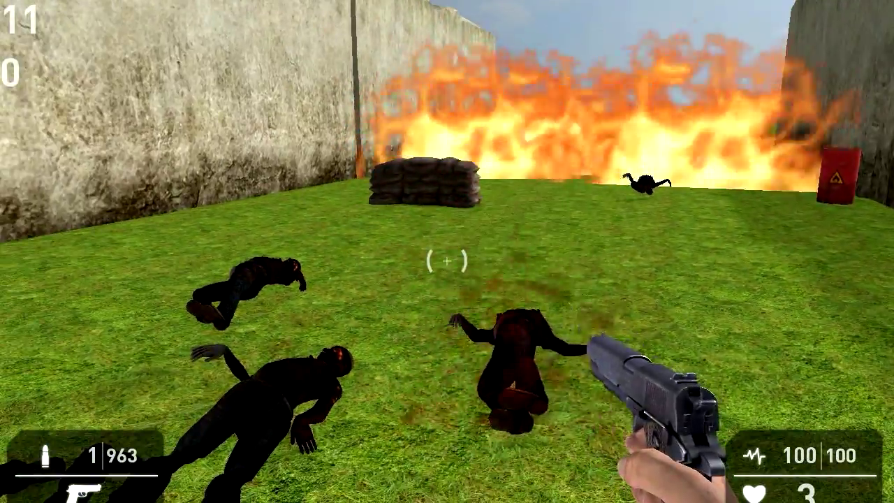
key("r")
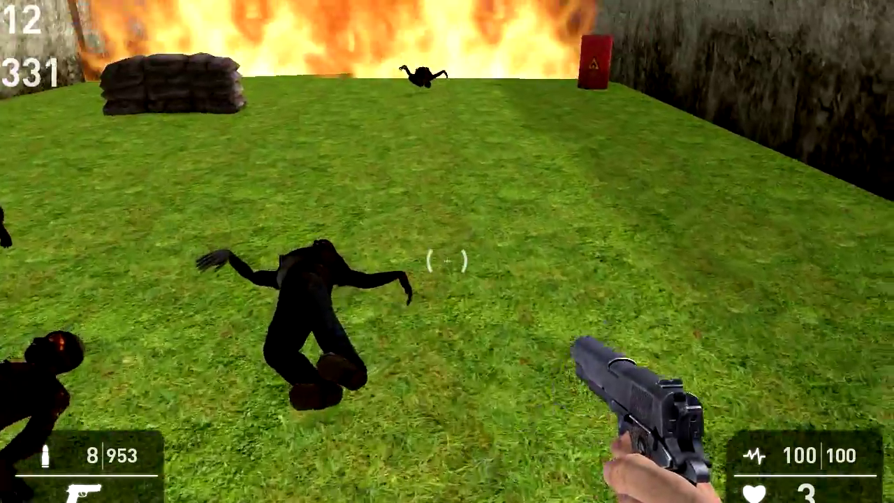
Advance into the arena and shoot the attacking zombies of the third wave
key("w")
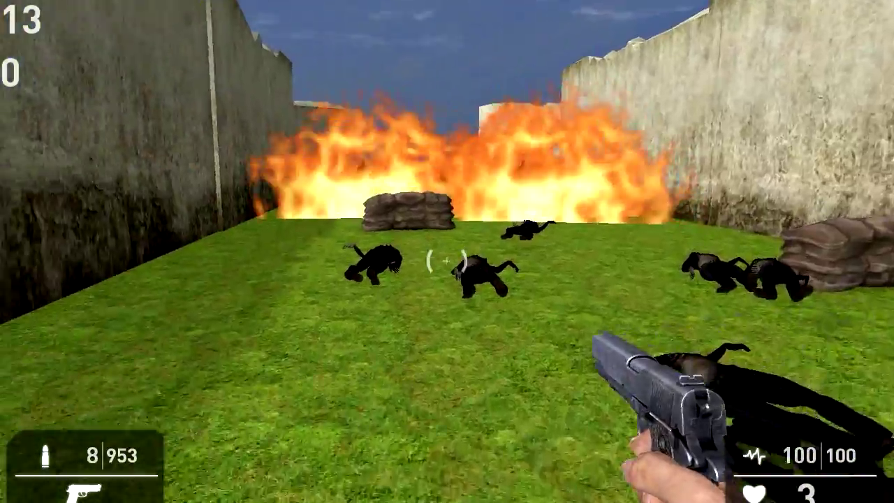
key("w")
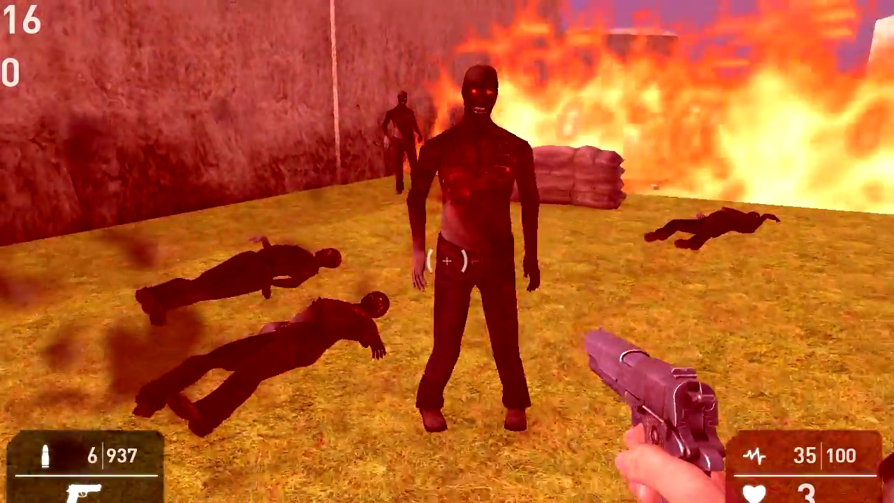
left_click(447, 261)
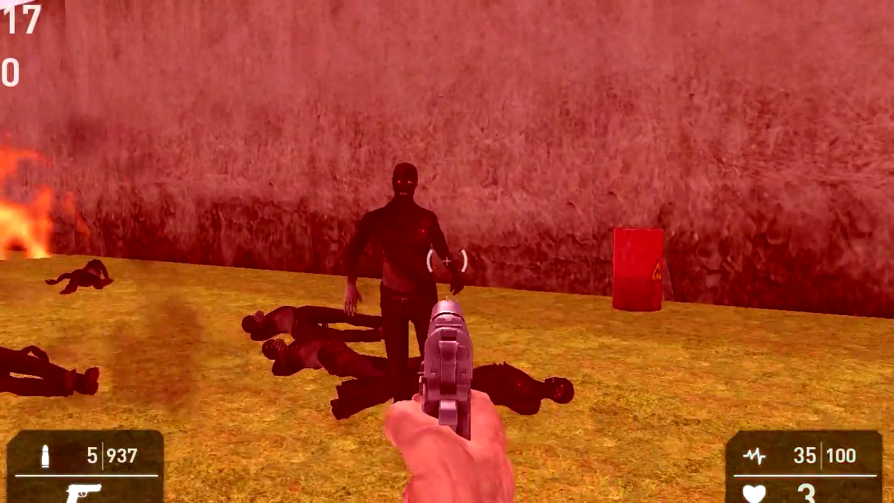
left_click(447, 260)
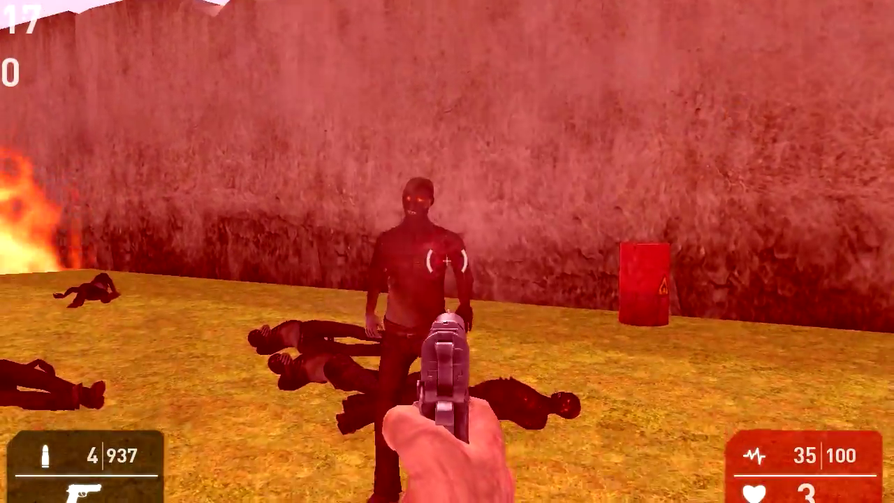
left_click(447, 261)
left_click(447, 260)
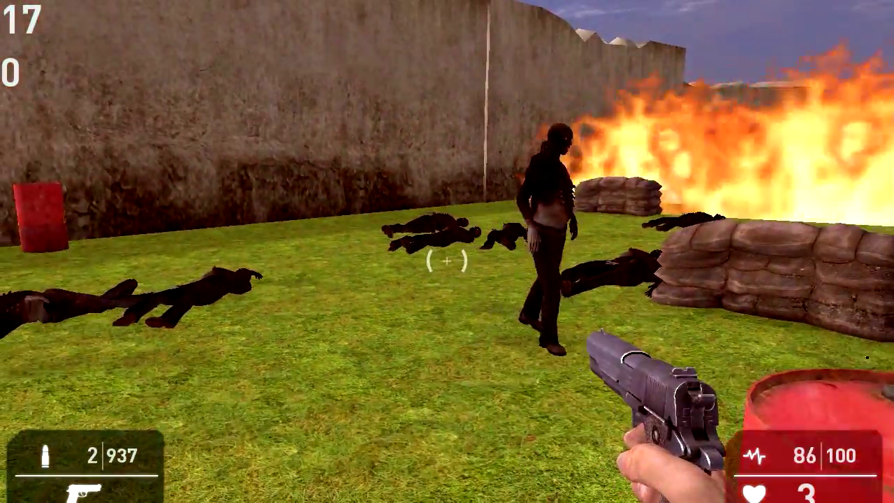
Reload and blow up the explosive barrel beside the remaining zombie, ending the test game to return to the level editor
key("r")
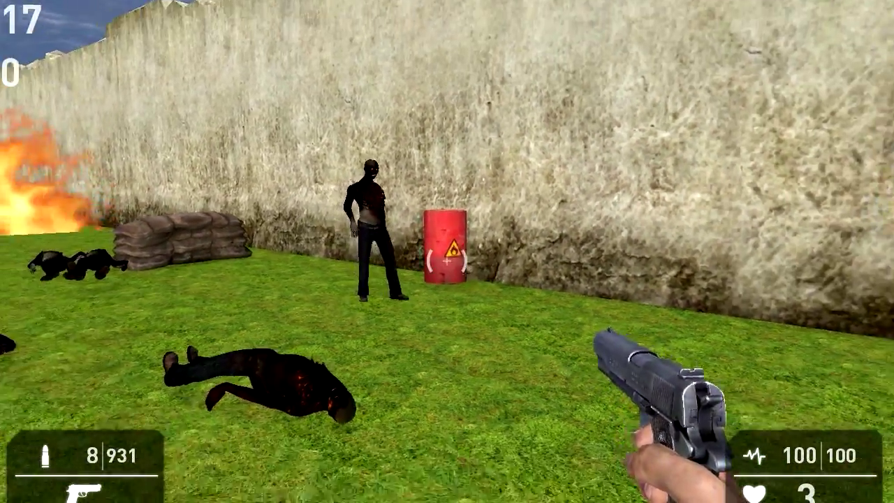
left_click(447, 261)
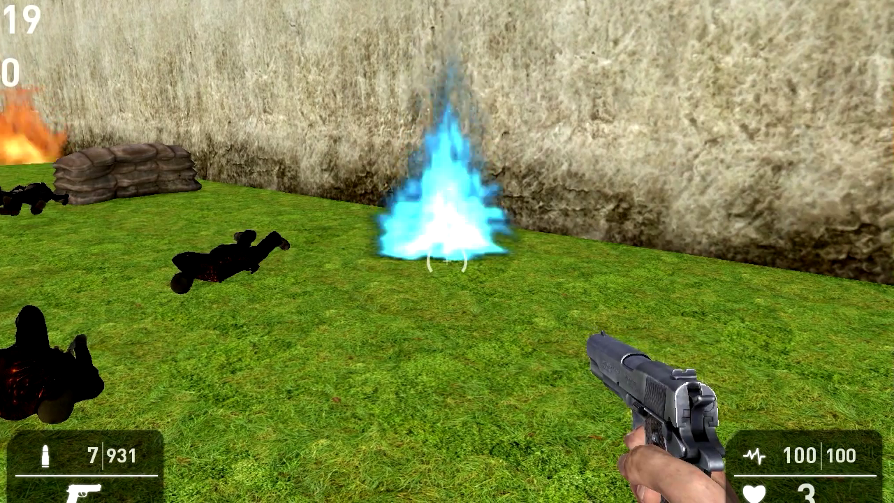
key("Escape")
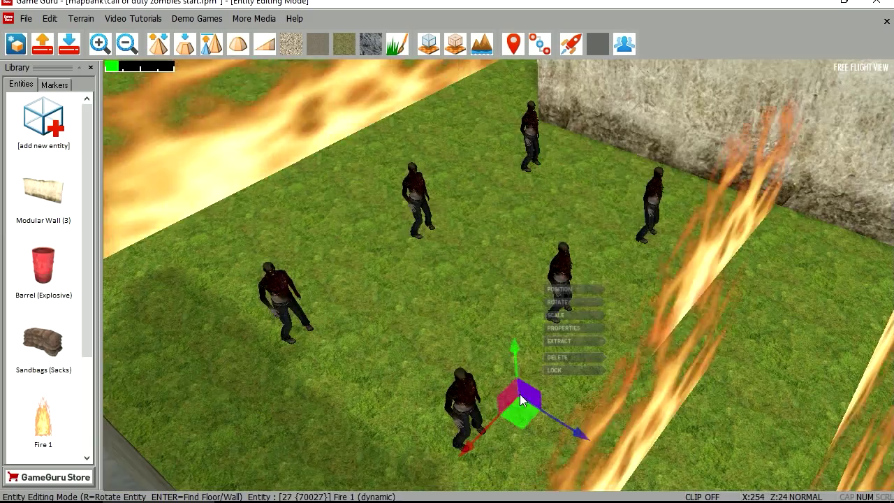
Open the properties of the sandbags near the wall and browse for their Main AI script file
left_click(421, 331)
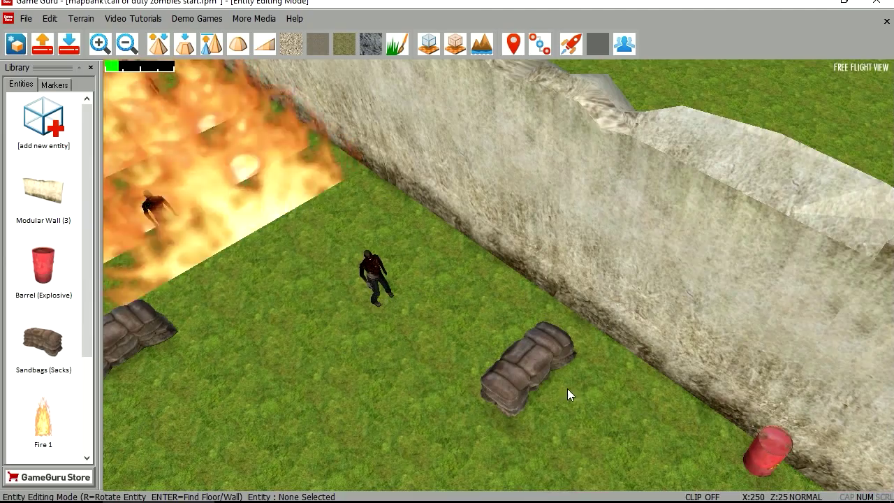
left_click(555, 353)
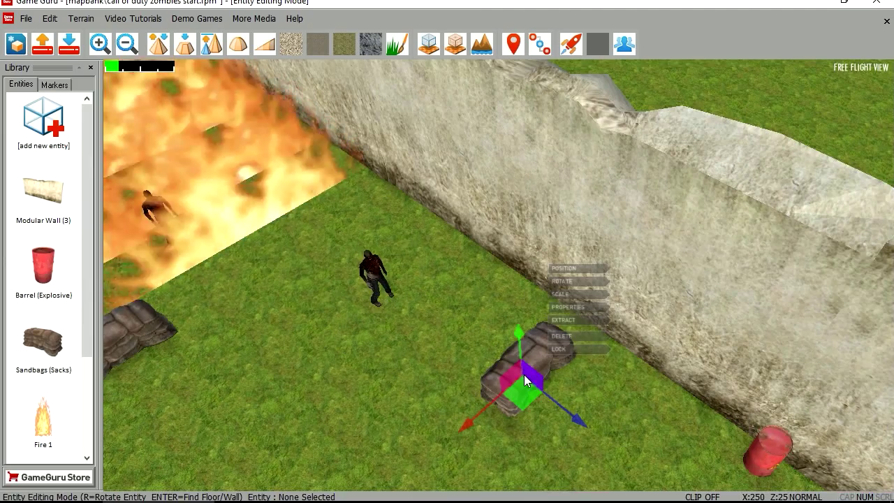
left_click(574, 307)
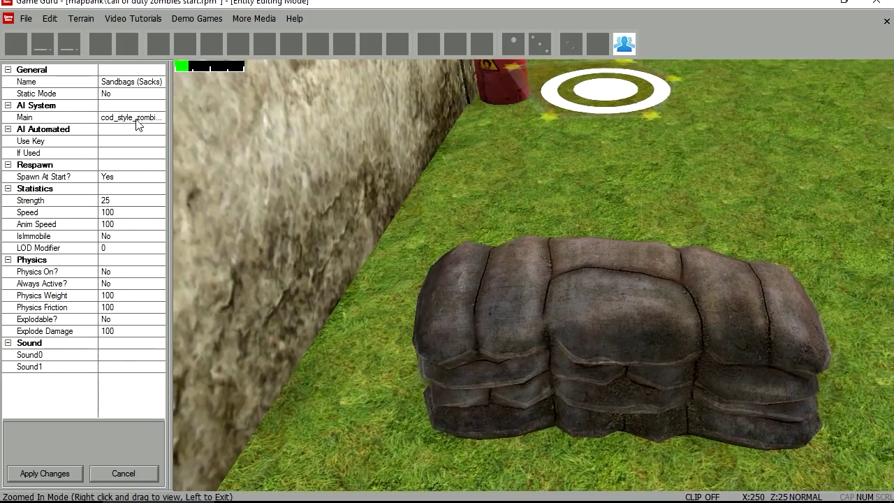
left_click(138, 123)
left_click(161, 116)
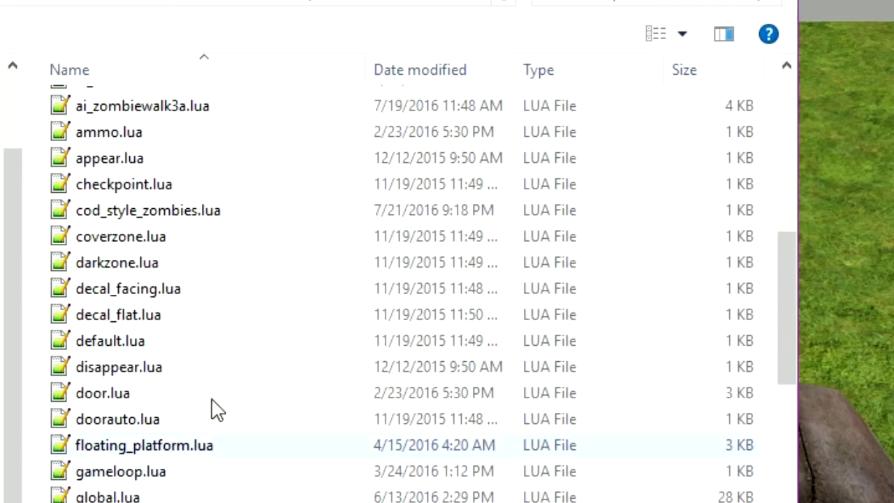
Open cod_style_zombies.lua from the script folder in Notepad++ and go to the beginning of the script
right_click(156, 213)
mouse_move(456, 322)
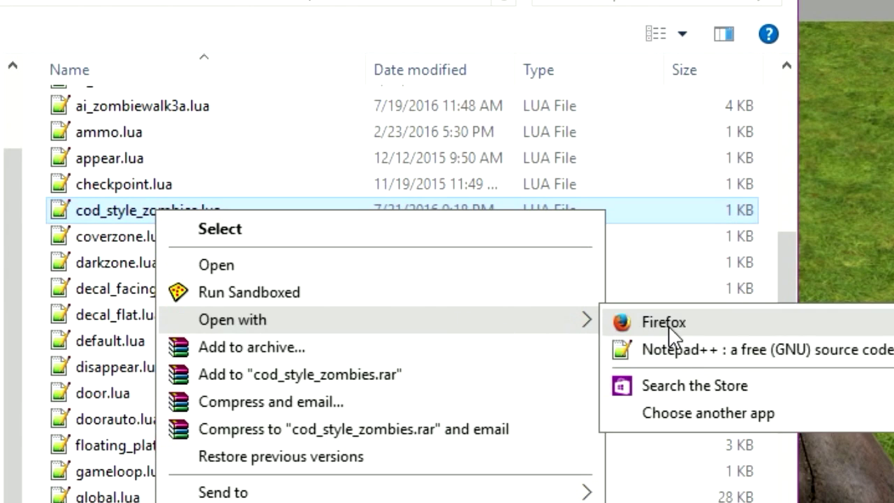
left_click(656, 353)
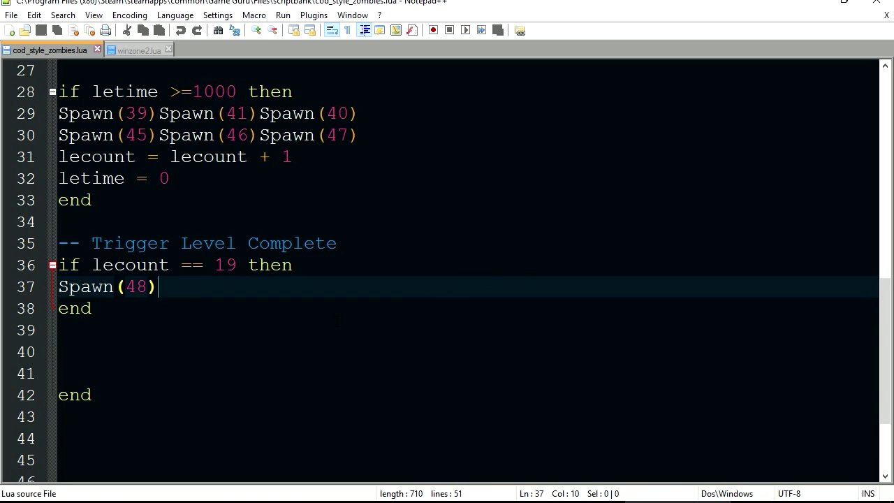
scroll(335, 319, "up", 9)
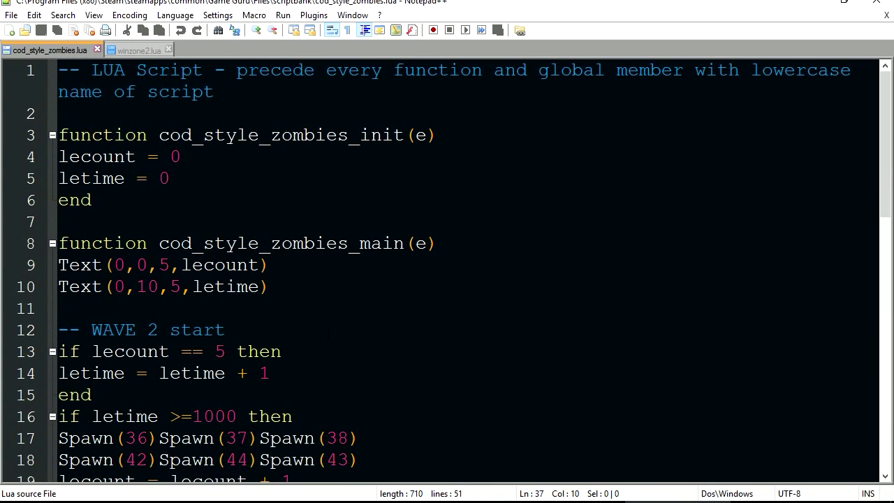
Examine the WAVE 2 block of the script: its heading, the lecount condition and the two rows of Spawn calls
scroll(329, 336, "up", 3, "ctrl")
left_click(259, 300)
left_click_drag(327, 172, 86, 162)
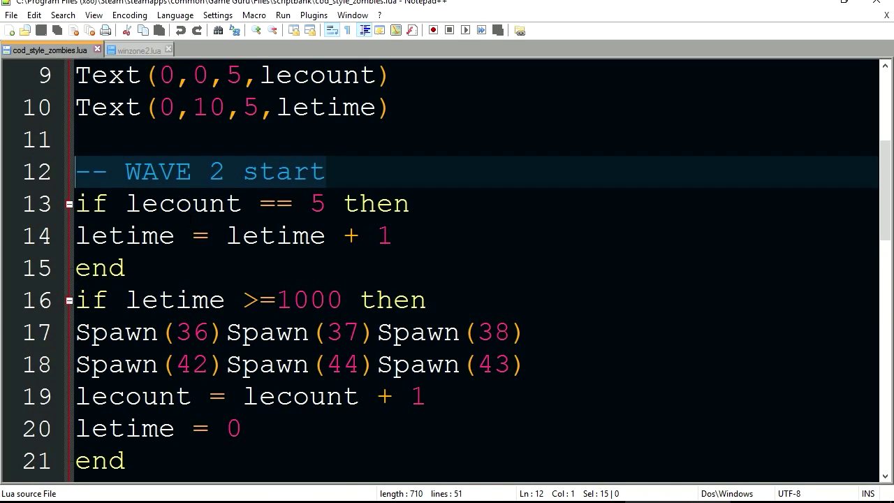
left_click(276, 300)
left_click(326, 204)
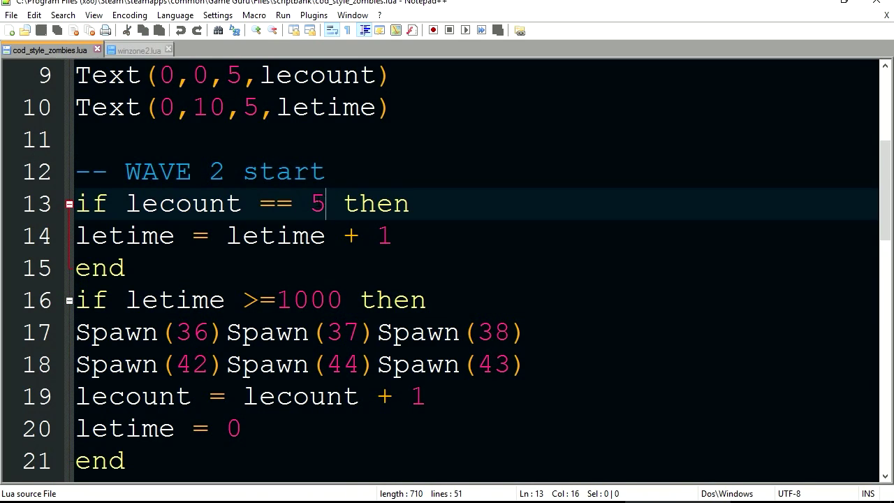
left_click(332, 258)
scroll(331, 258, "down", 1)
left_click_drag(530, 267, 65, 236)
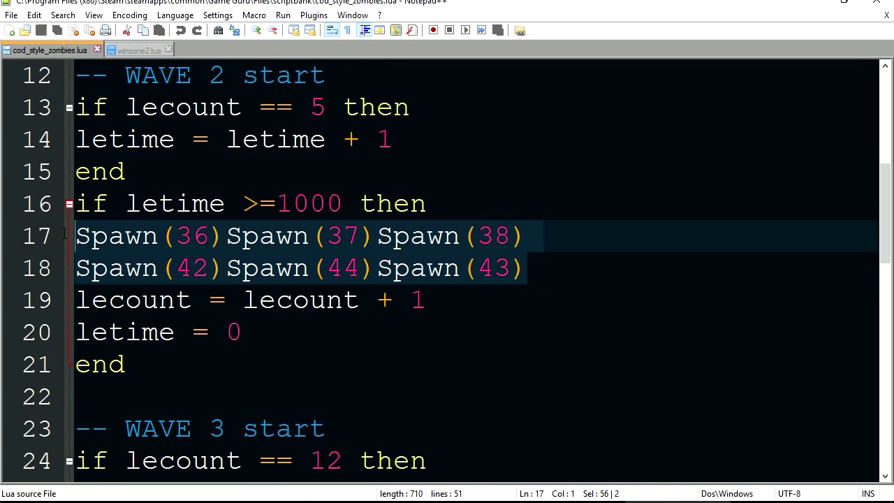
Compare the wave 2 Spawn numbers with the zombies' entity numbers in GameGuru, and insert a blank line between the two Spawn rows in Notepad++
left_click_drag(208, 236, 175, 237)
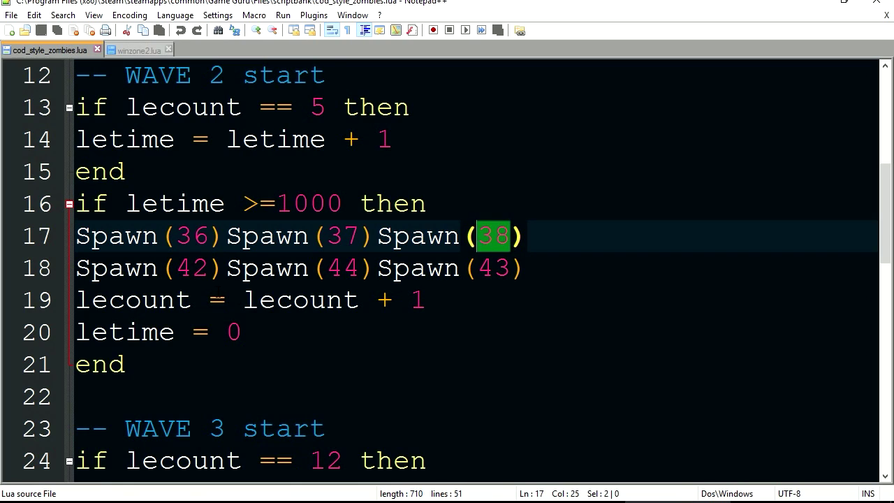
left_click_drag(177, 268, 192, 267)
key("alt+Tab")
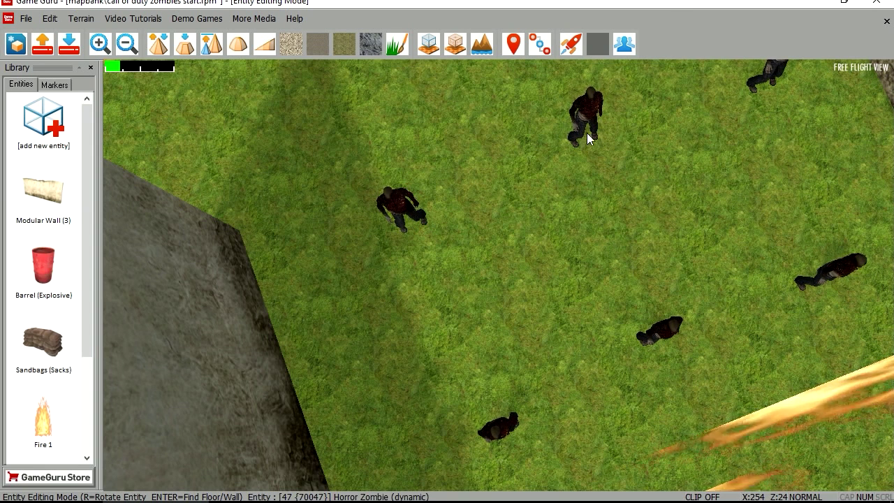
right_click(589, 112)
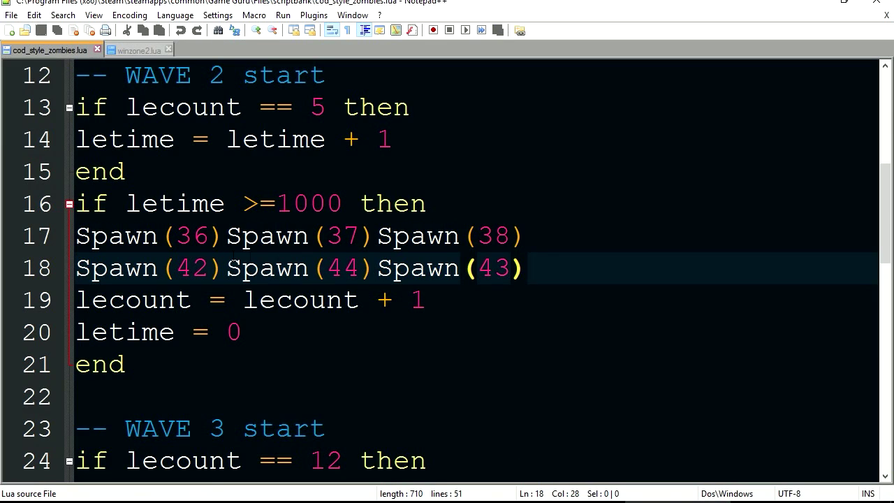
left_click_drag(359, 236, 342, 236)
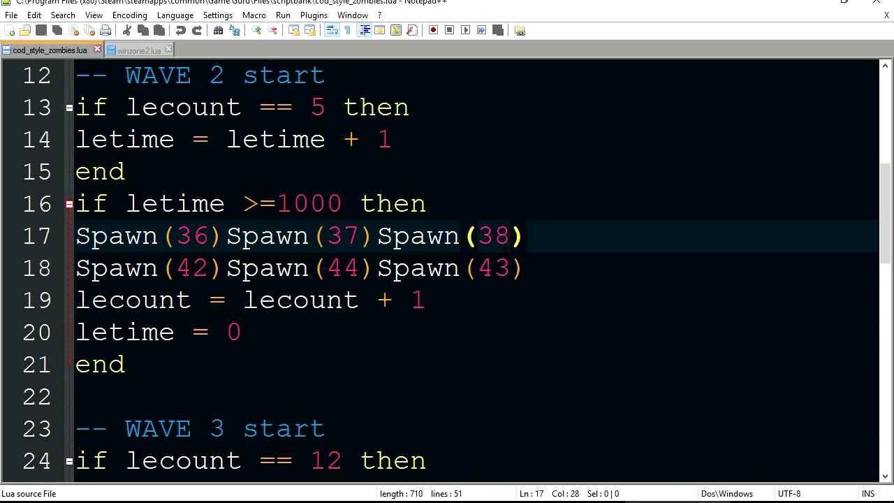
key("Return")
Review the lecount condition of the WAVE 3 block and insert a blank line between its two rows of Spawn calls
scroll(356, 179, "down", 3)
left_click(356, 174)
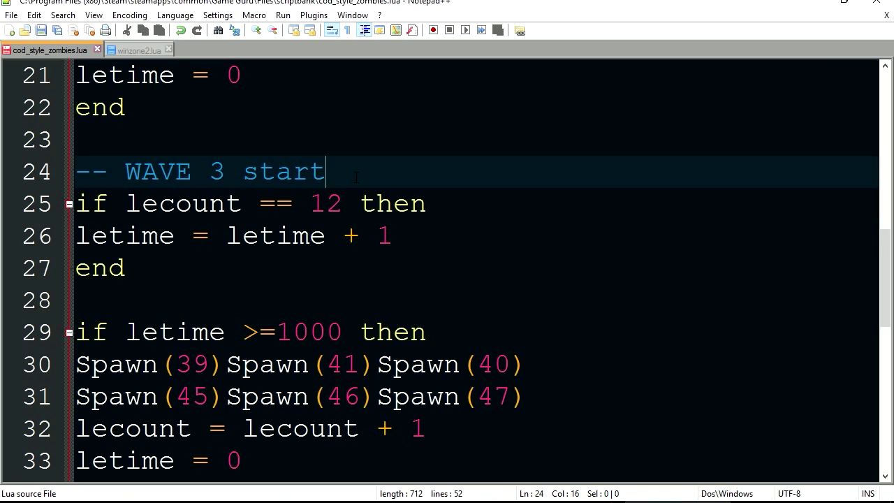
left_click(350, 263)
left_click_drag(343, 205, 315, 206)
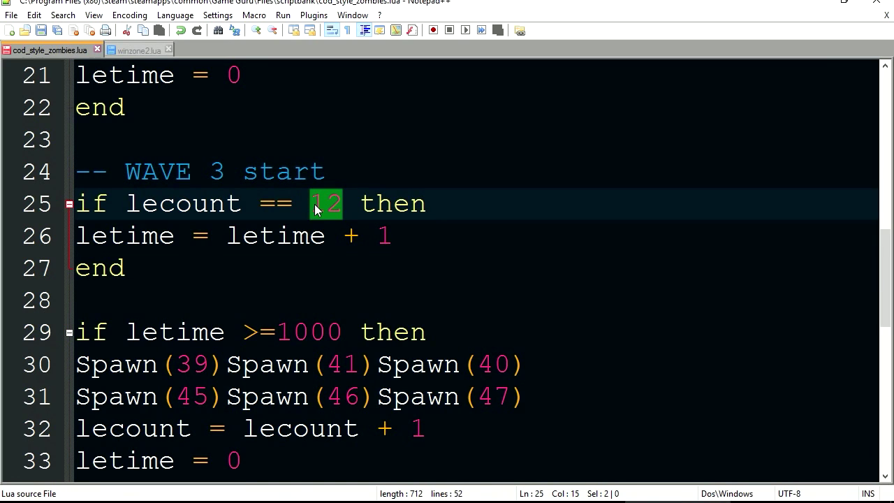
scroll(359, 297, "down", 1)
left_click(393, 300)
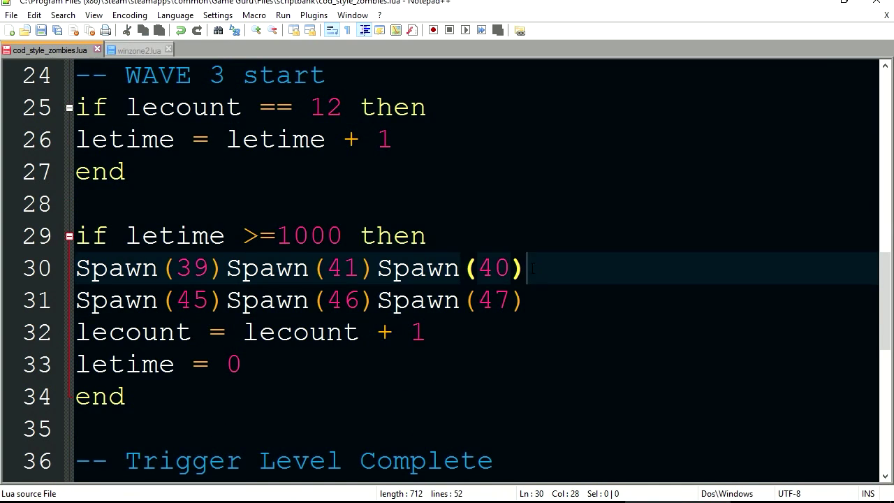
left_click_drag(528, 268, 141, 268)
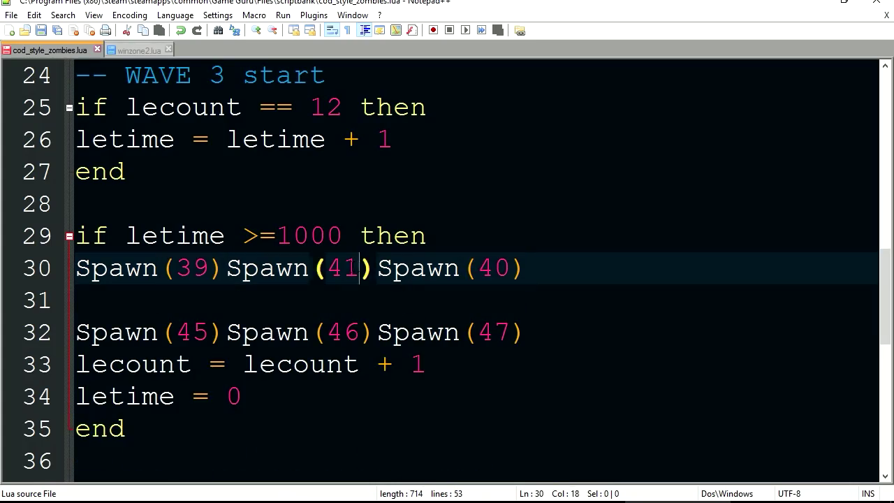
Switch to GameGuru, extract the Horror Zombie near the wall, re-place it, and add three more Horror Zombies alongside the wall of fire
key("alt+Tab")
right_click_drag(480, 269, 464, 296)
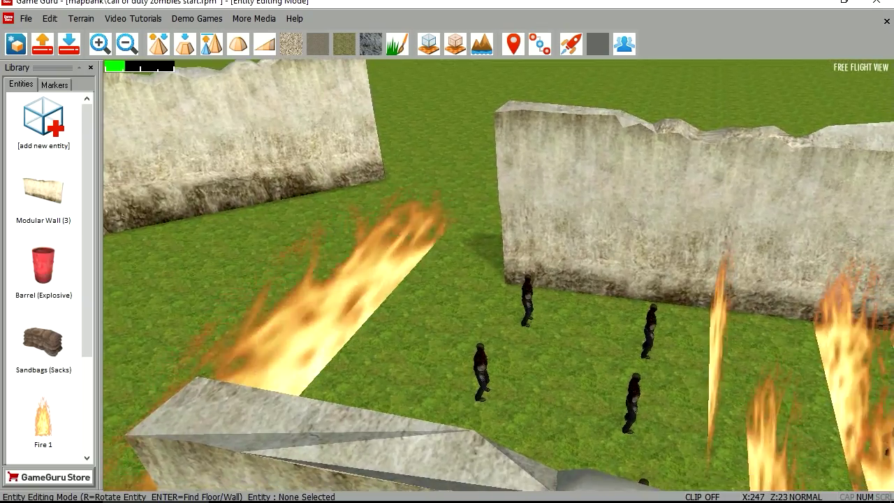
key("w")
right_click_drag(596, 363, 481, 419)
key("s")
left_click(463, 370)
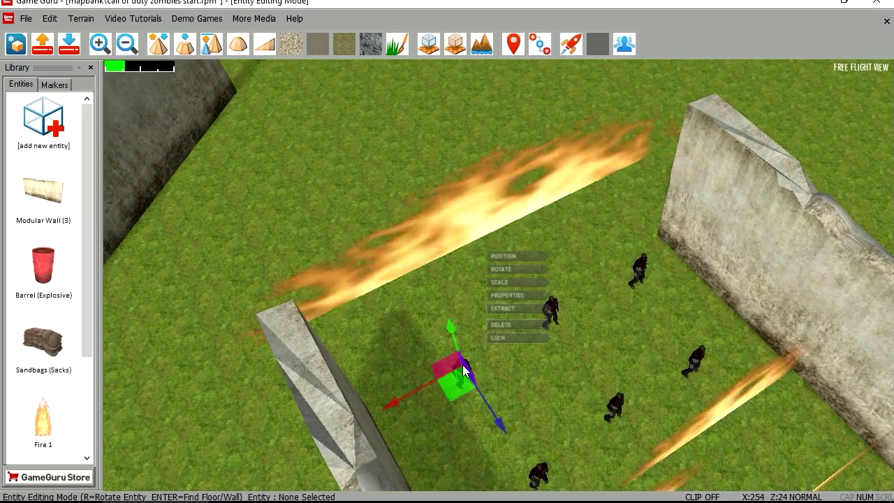
left_click(515, 309)
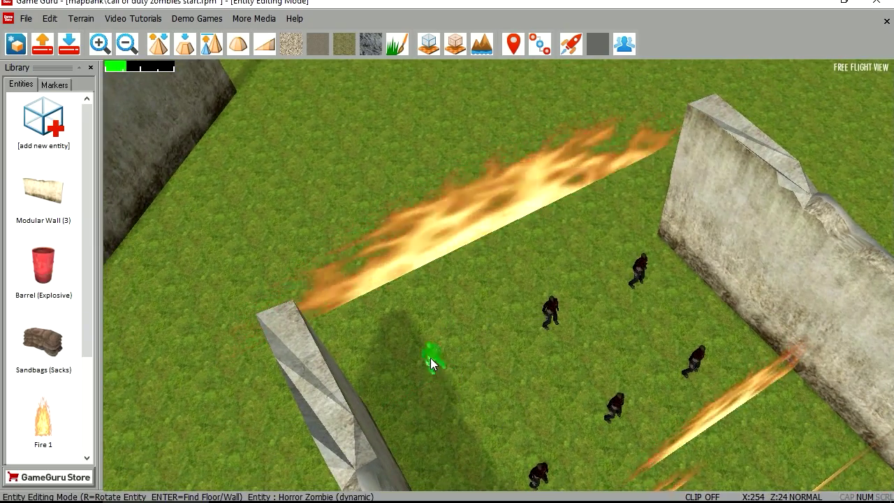
left_click(439, 392)
left_click(392, 324)
left_click(505, 257)
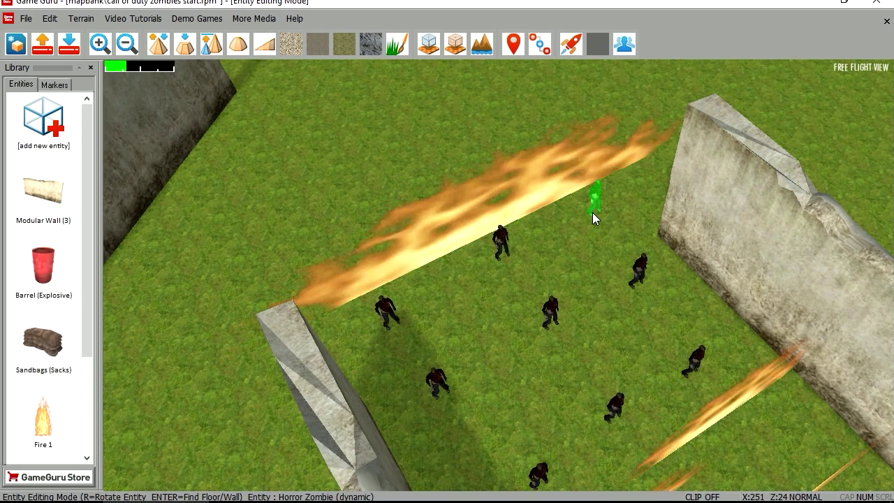
left_click(592, 212)
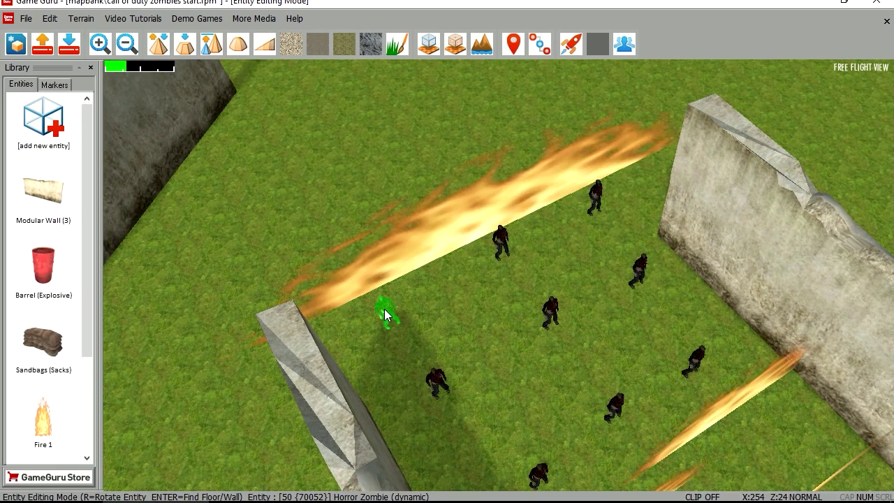
Check the entity numbers of the new zombies and open the properties of the one farthest along the wall of fire
left_click(502, 241)
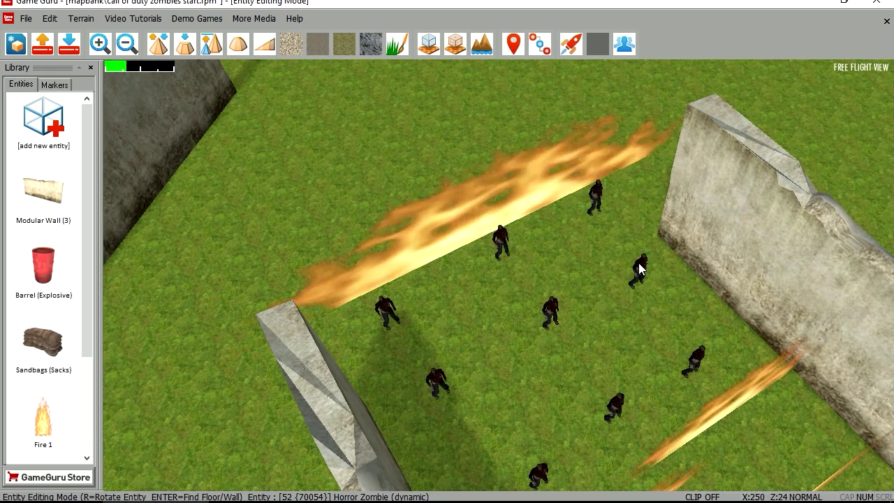
left_click(595, 198)
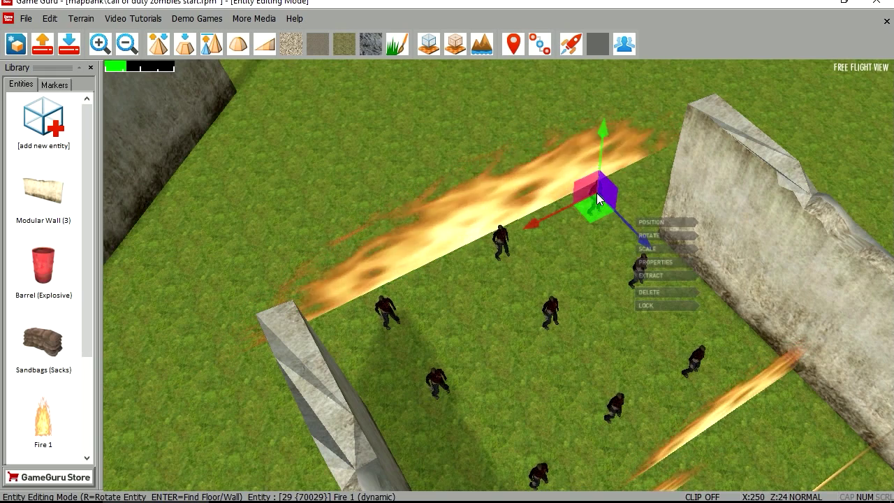
left_click(668, 264)
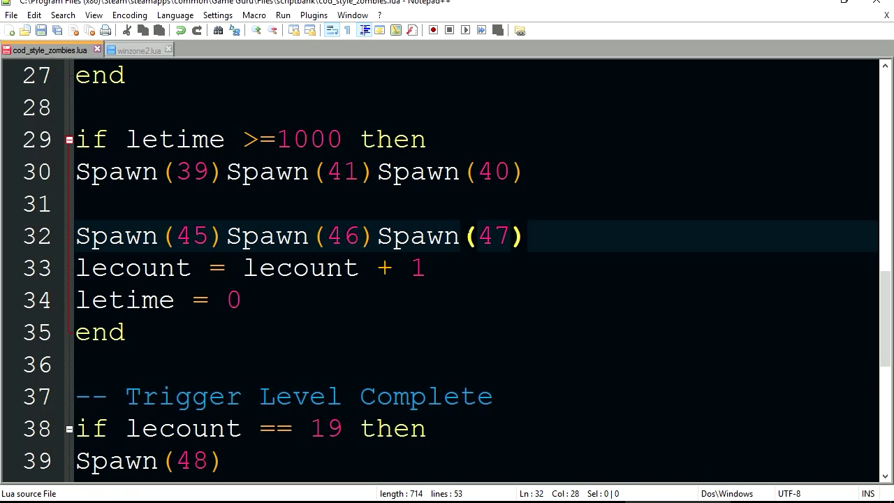
Duplicate the last Spawn row of the WAVE 3 block in cod_style_zombies.lua and change its first two entity numbers to 50 and 51
key("Return")
key("Return")
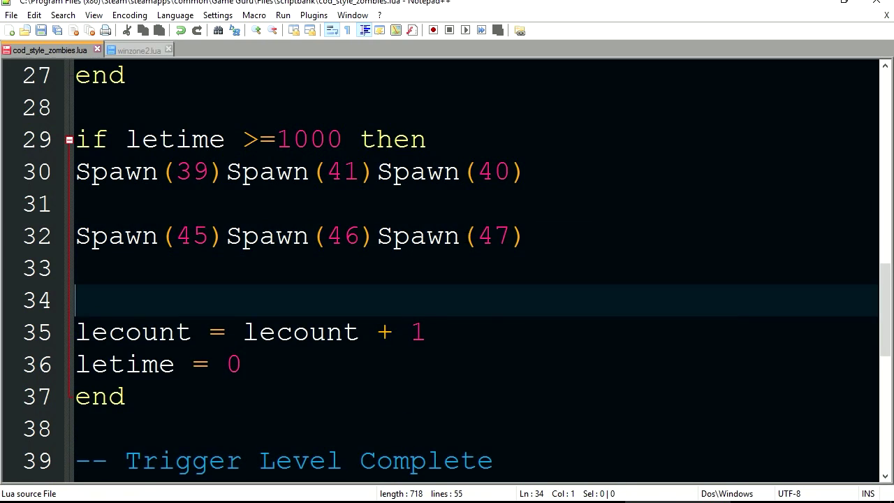
left_click(499, 238)
left_click(135, 279)
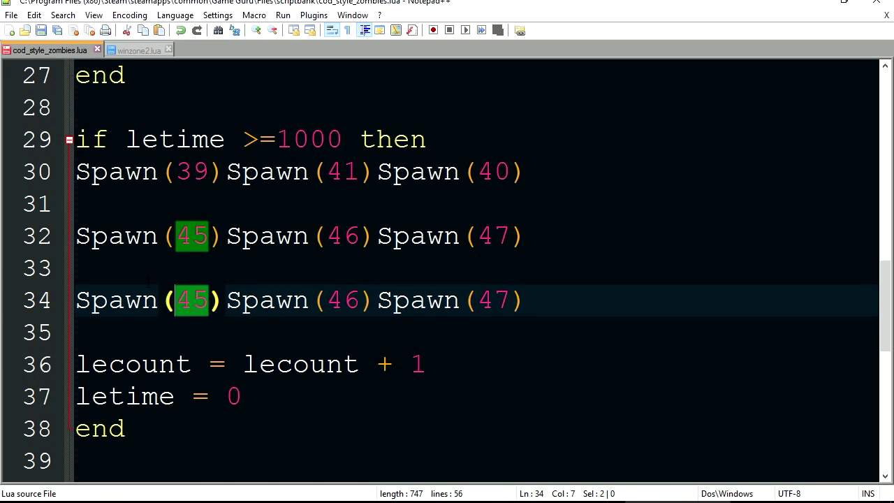
type("50")
left_click_drag(360, 300, 328, 300)
type("51")
left_click_drag(510, 300, 478, 301)
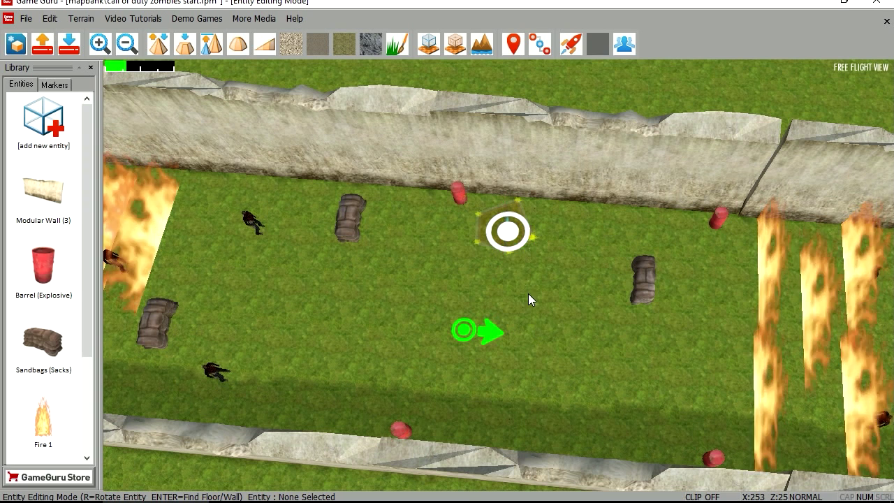
Set the win zone's Main AI script to winzone2.lua and its If Used entity to "le" in GameGuru
left_click(522, 241)
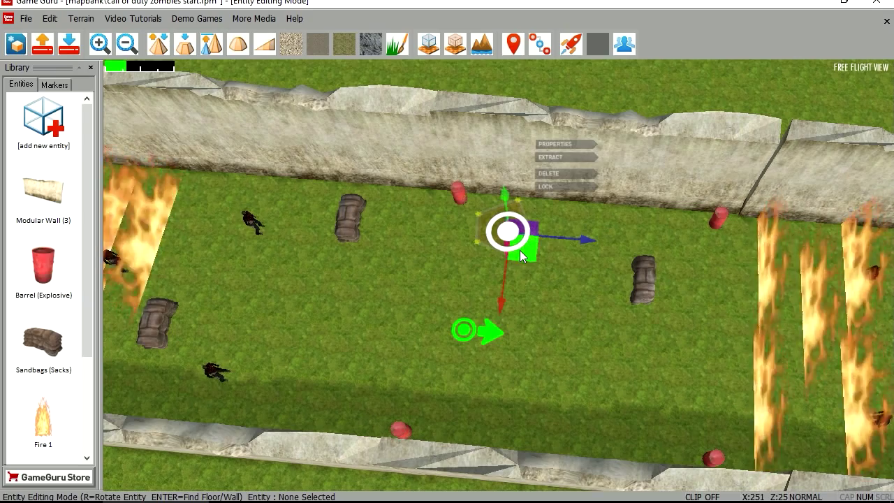
left_click(554, 144)
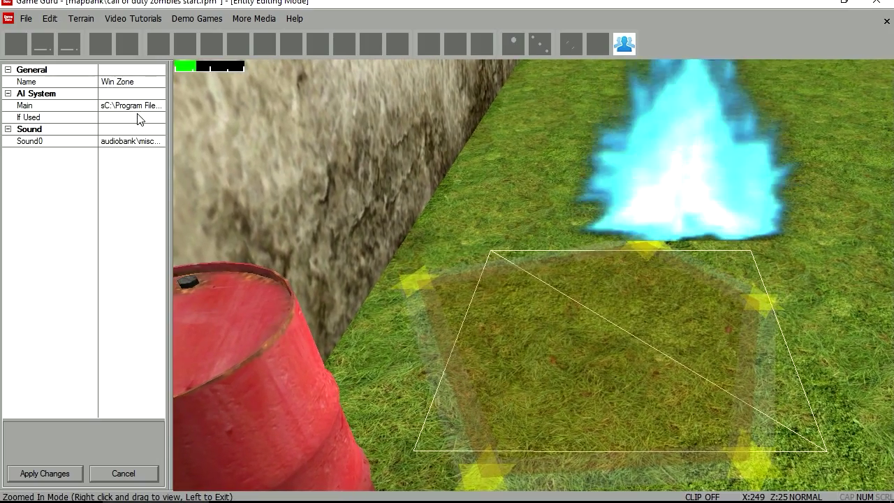
left_click(148, 104)
left_click(160, 104)
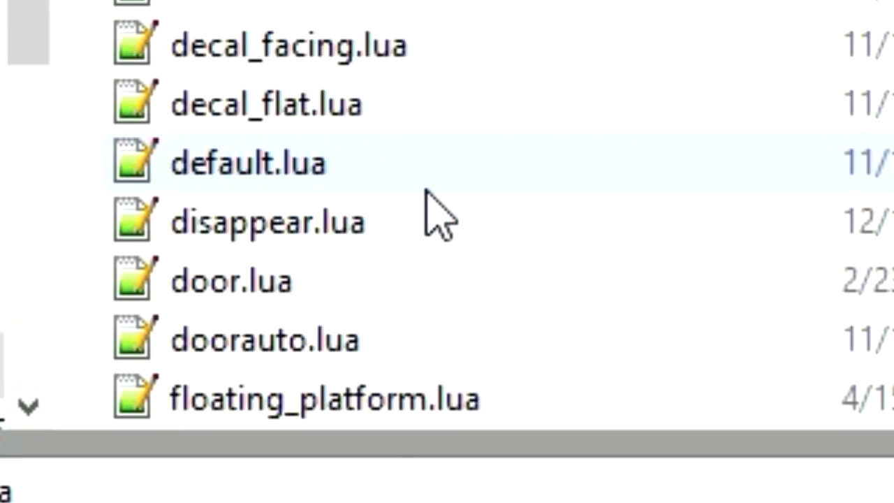
scroll(447, 252, "down", 15)
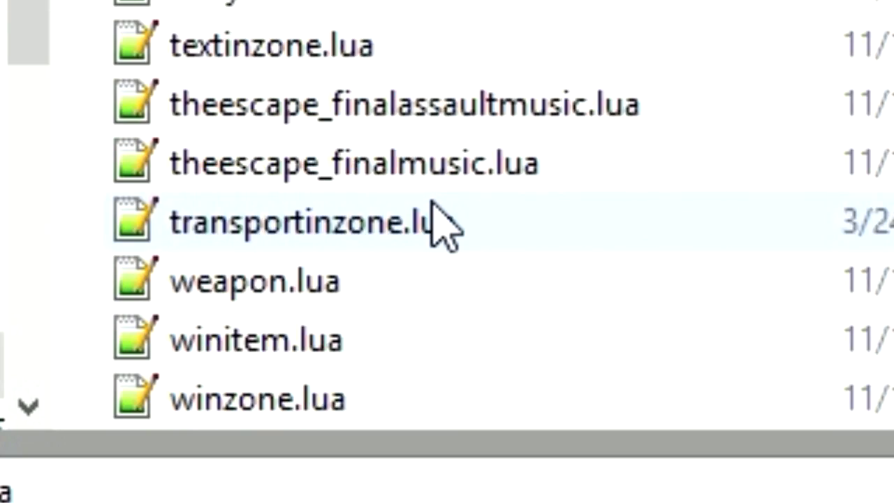
scroll(433, 206, "down", 1)
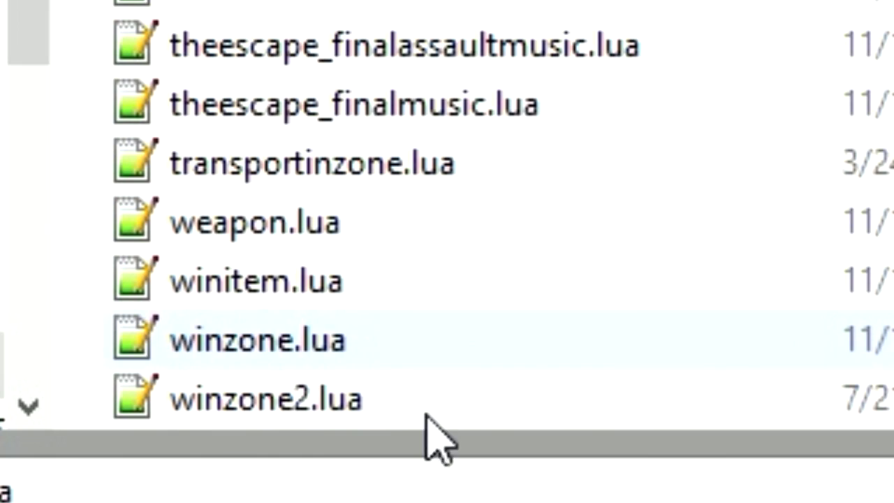
left_click(326, 403)
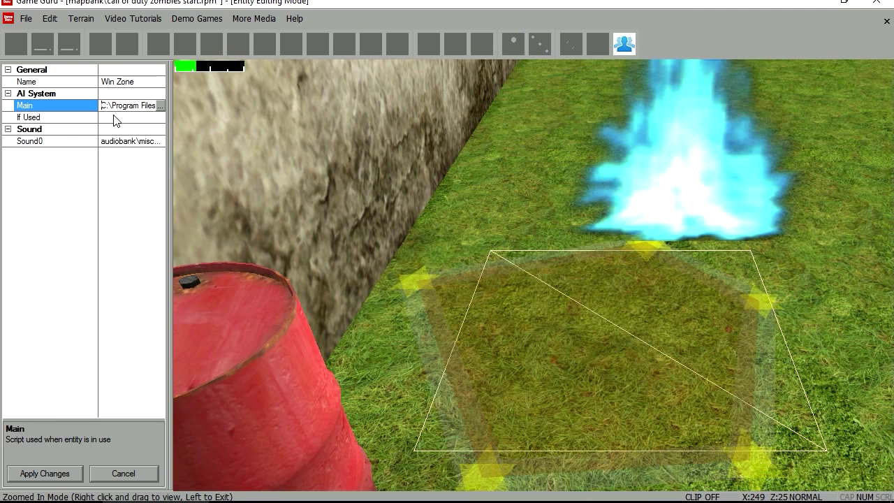
left_click(114, 118)
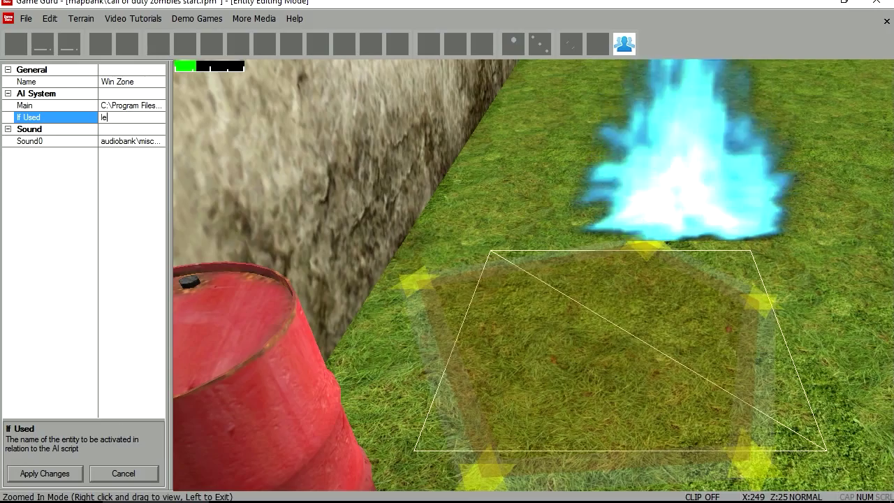
left_click(576, 140)
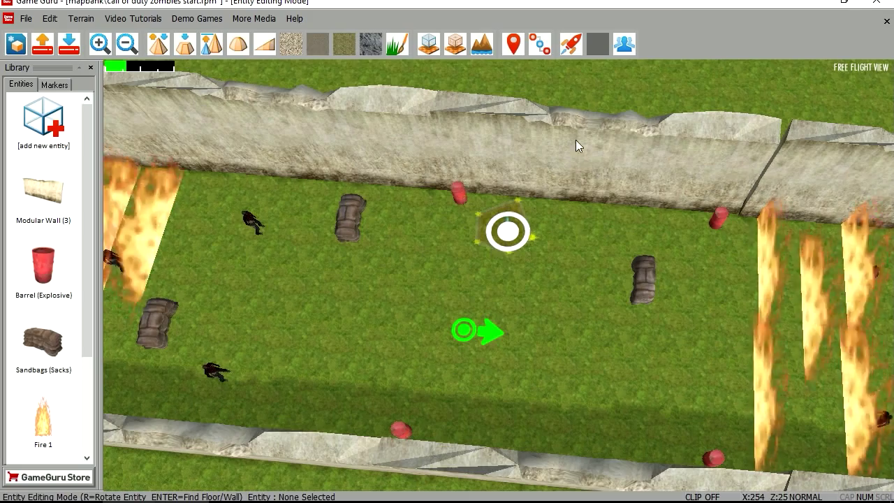
Start a test game, approach the wall of fire and shoot the first zombie
left_click(571, 46)
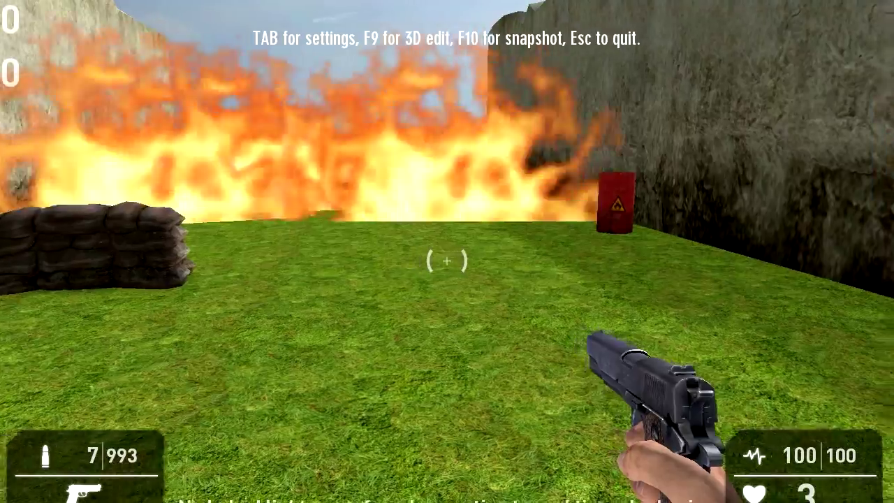
key("d")
key("a")
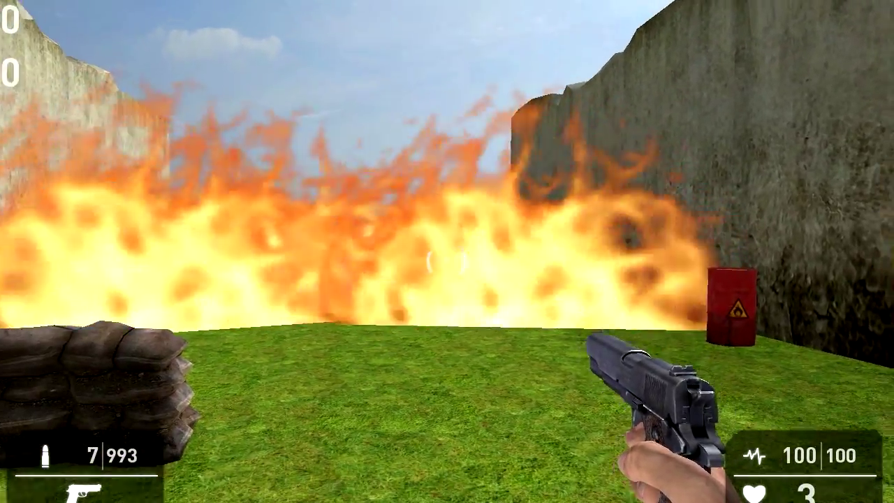
right_click(447, 251)
left_click(447, 252)
left_click(447, 252)
left_click(447, 252)
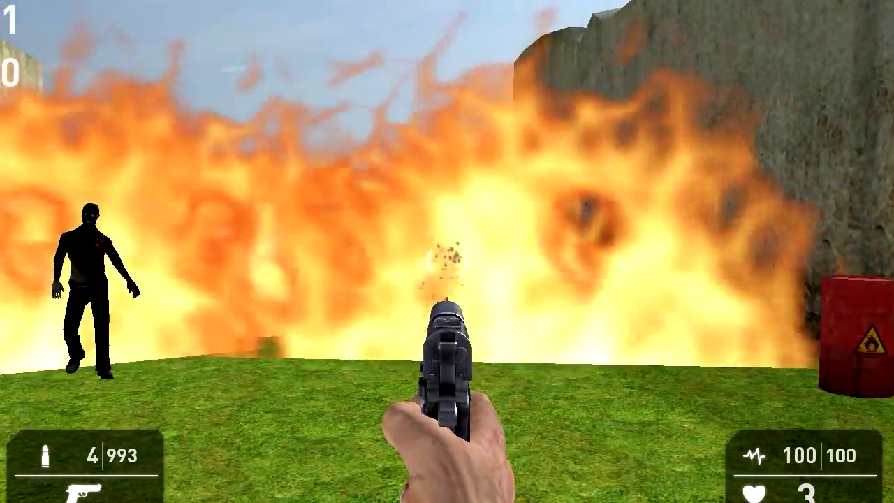
Reload and shoot the next two zombies of the first wave, one near the sandbags and one near the barrel
key("r")
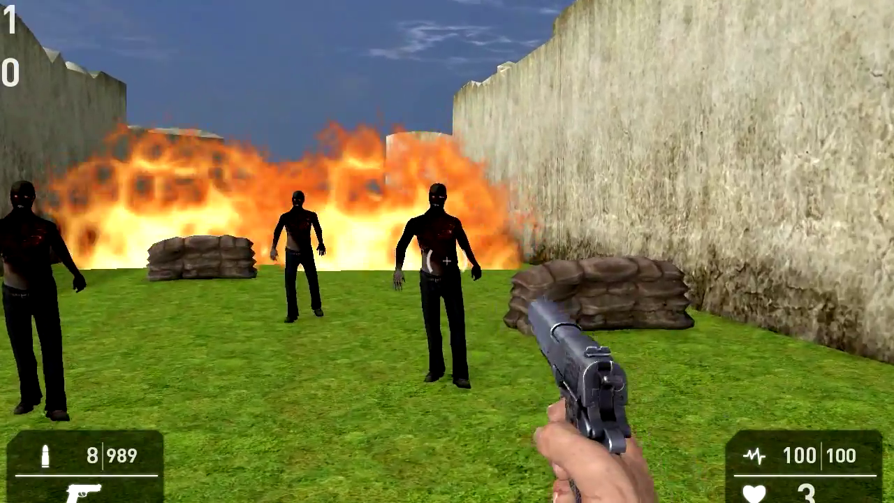
left_click(447, 252)
left_click(447, 251)
left_click(447, 251)
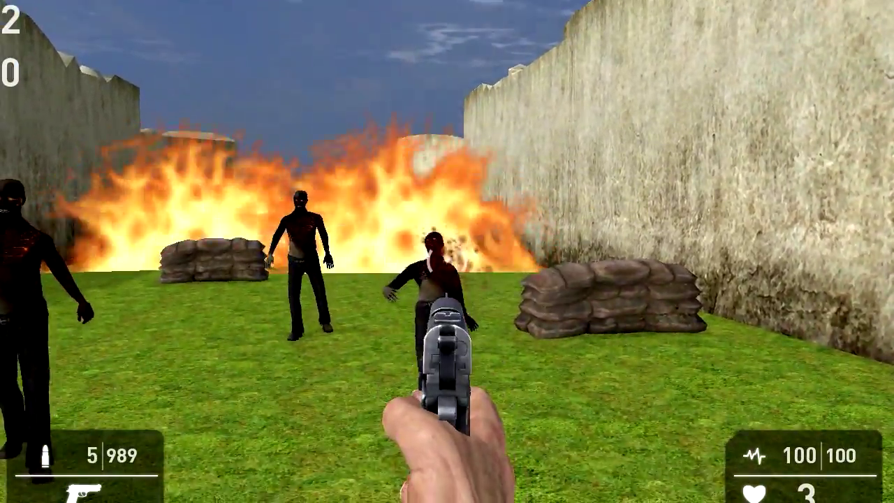
key("r")
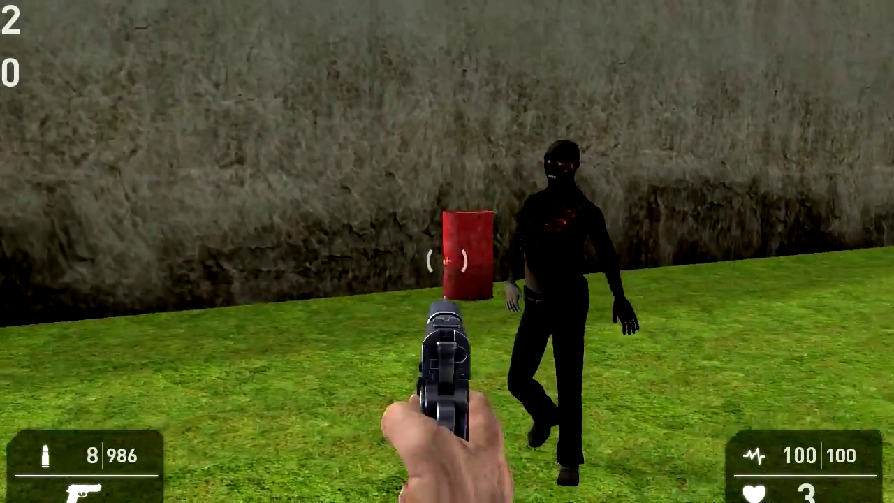
left_click(447, 251)
left_click(447, 261)
left_click(447, 260)
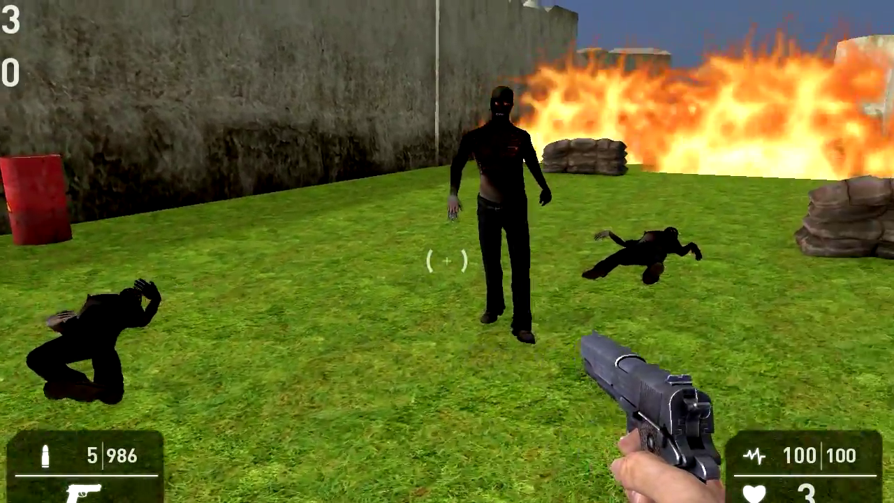